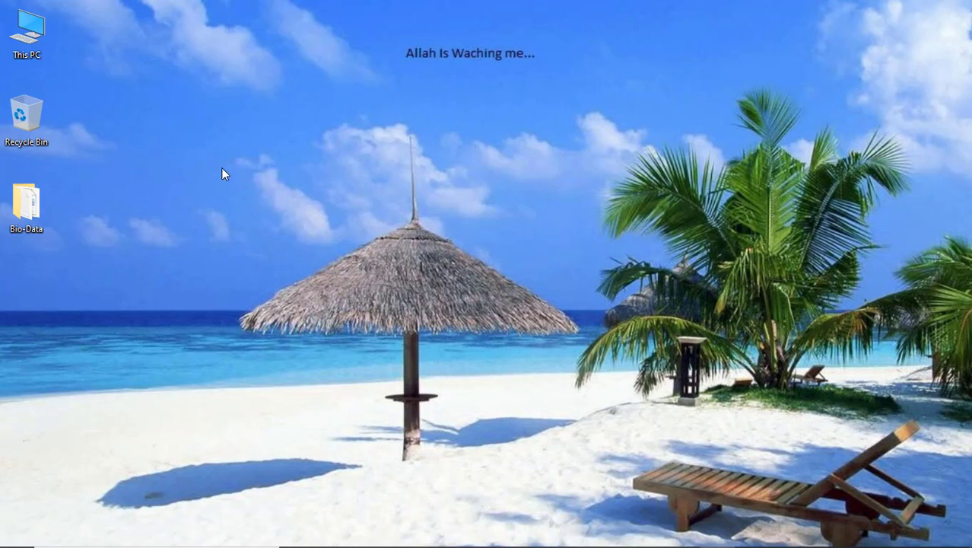
- Create a new Word document on the desktop named 'Bio-Data in English' and open it
right_click(184, 133)
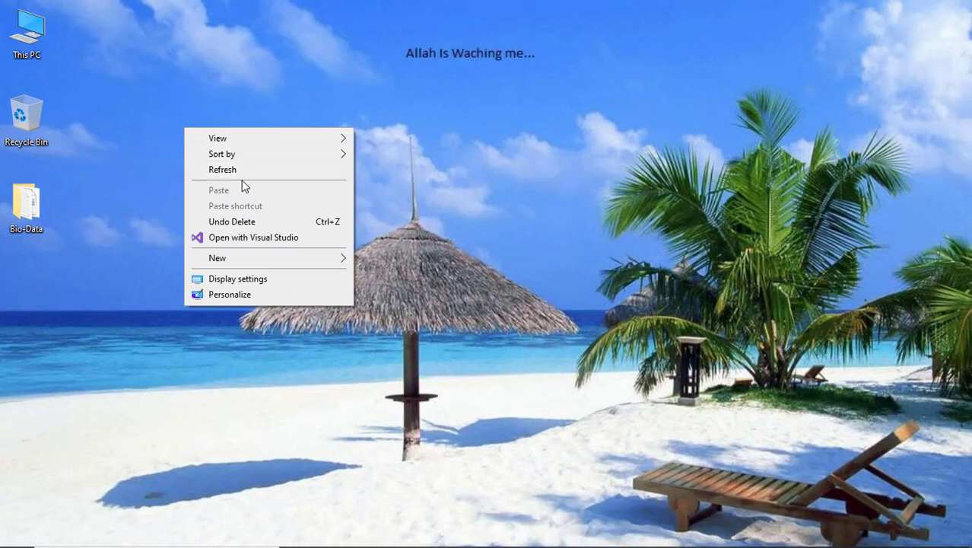
mouse_move(245, 259)
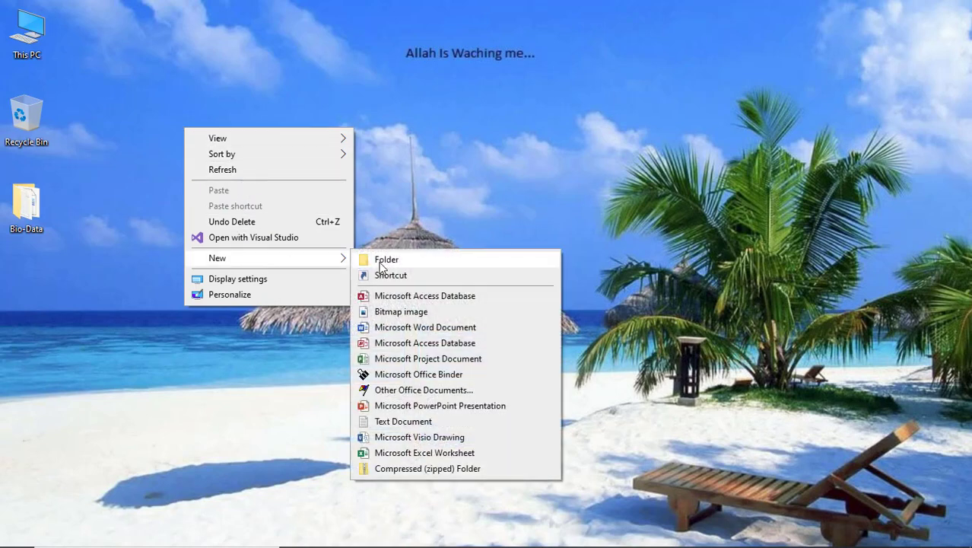
click(409, 329)
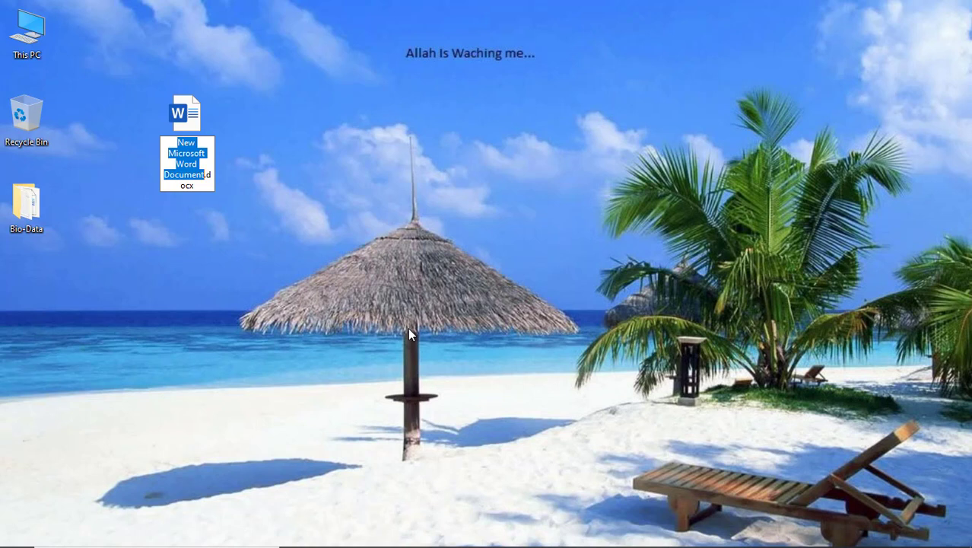
text(Bio-)
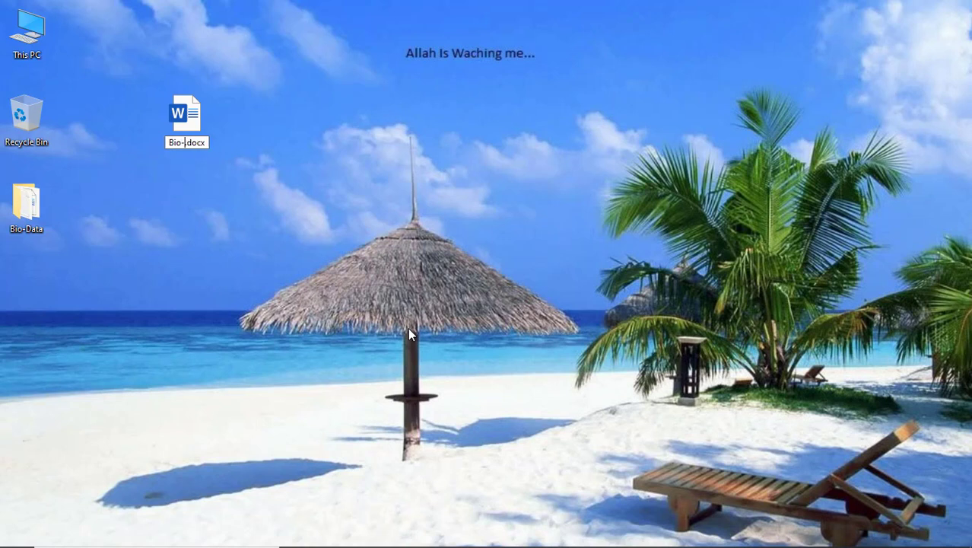
text(Data in)
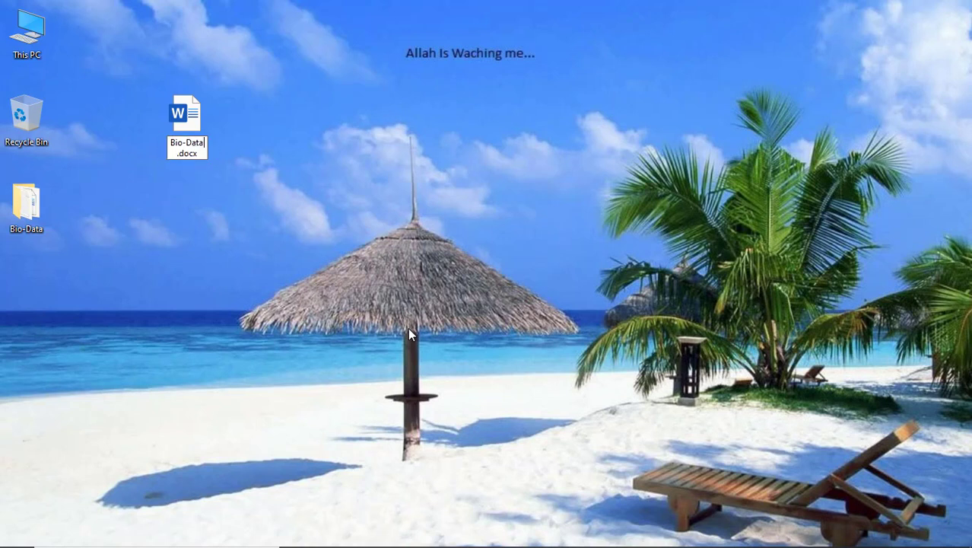
text( Engl)
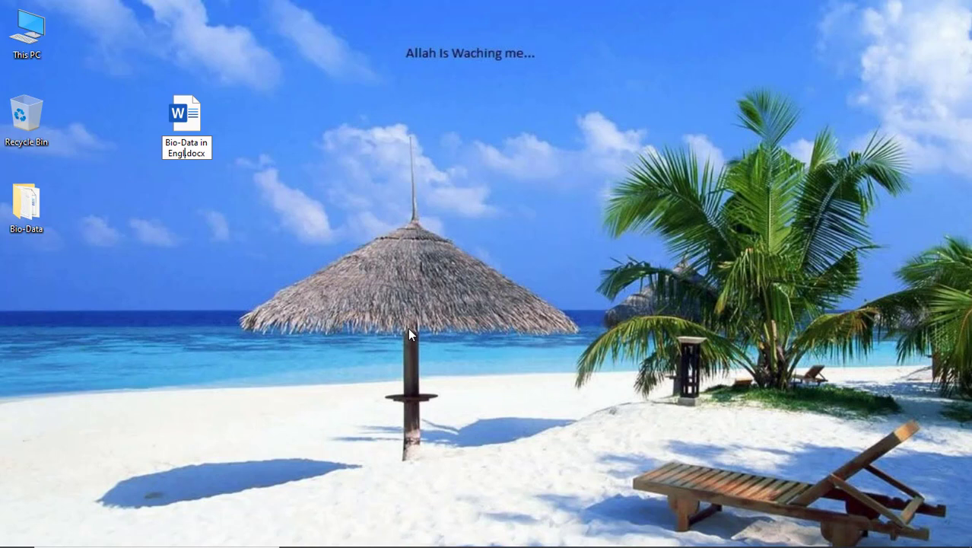
text(ish)
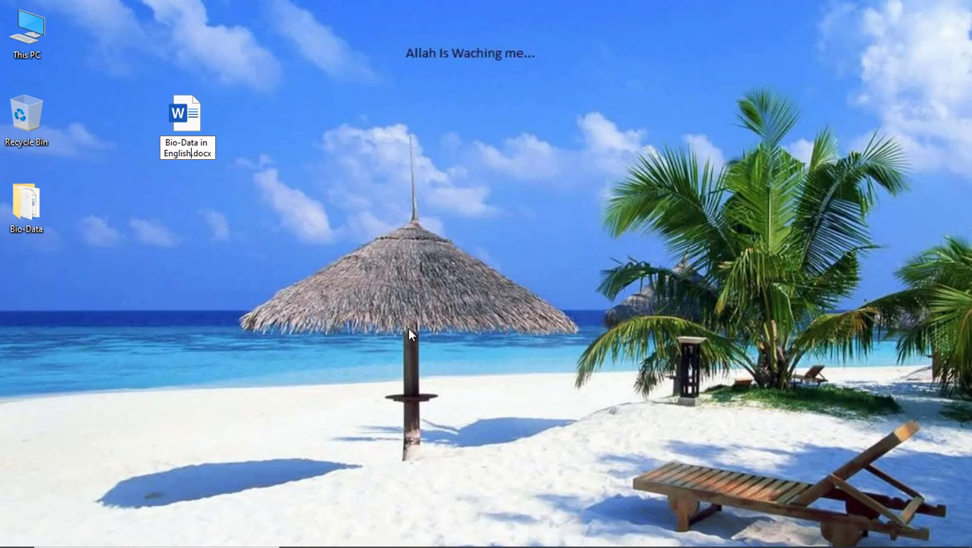
key(Return)
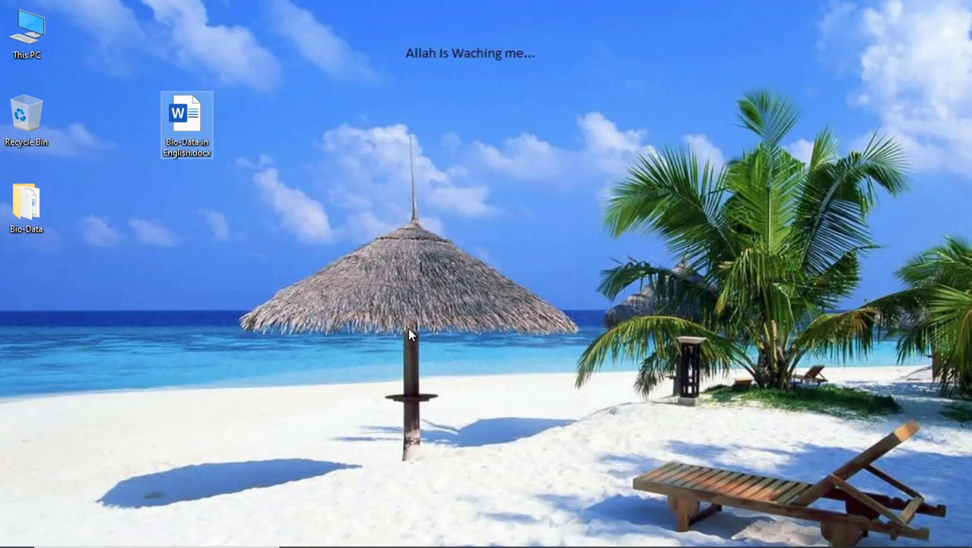
key(Return)
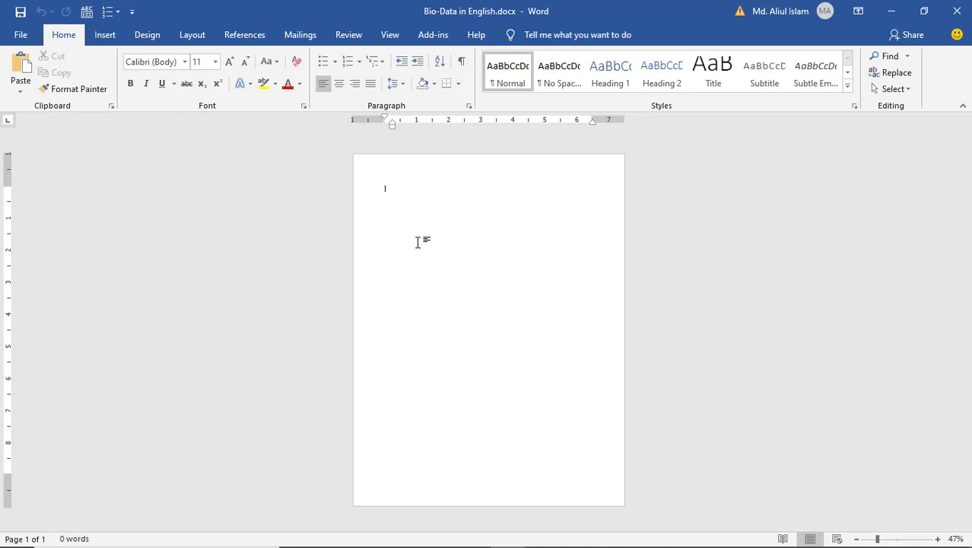
- Set the page to A4 paper, portrait orientation and Moderate margins
click(192, 35)
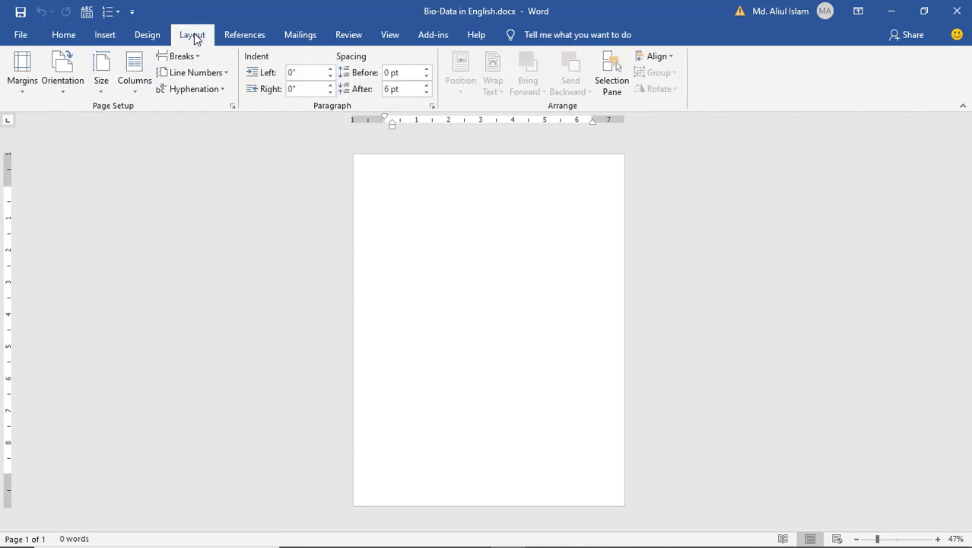
click(103, 88)
scroll(187, 297, up, 15)
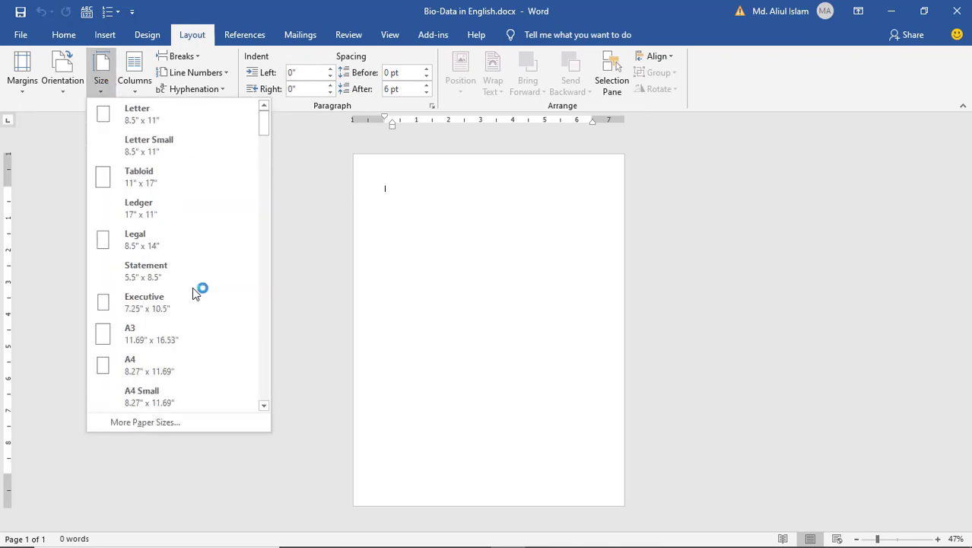
click(160, 368)
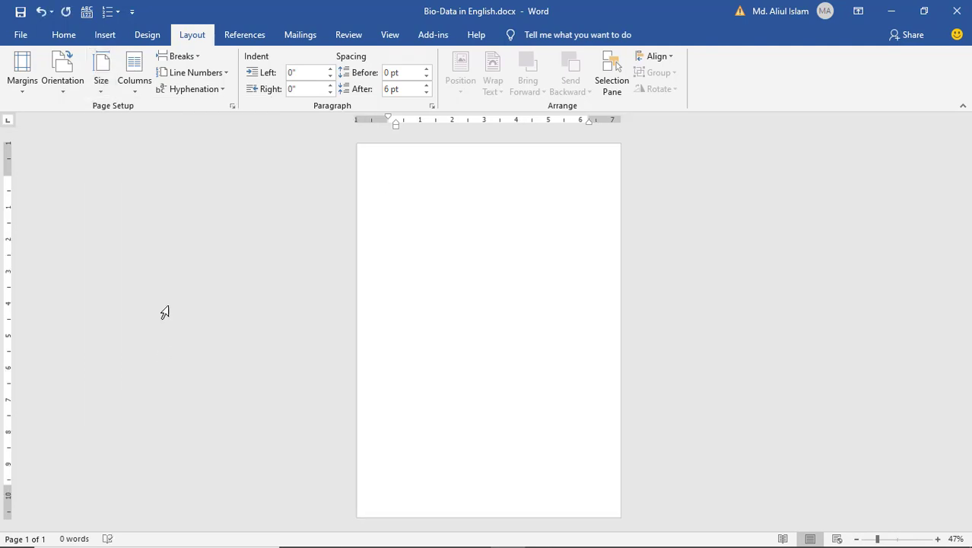
click(65, 85)
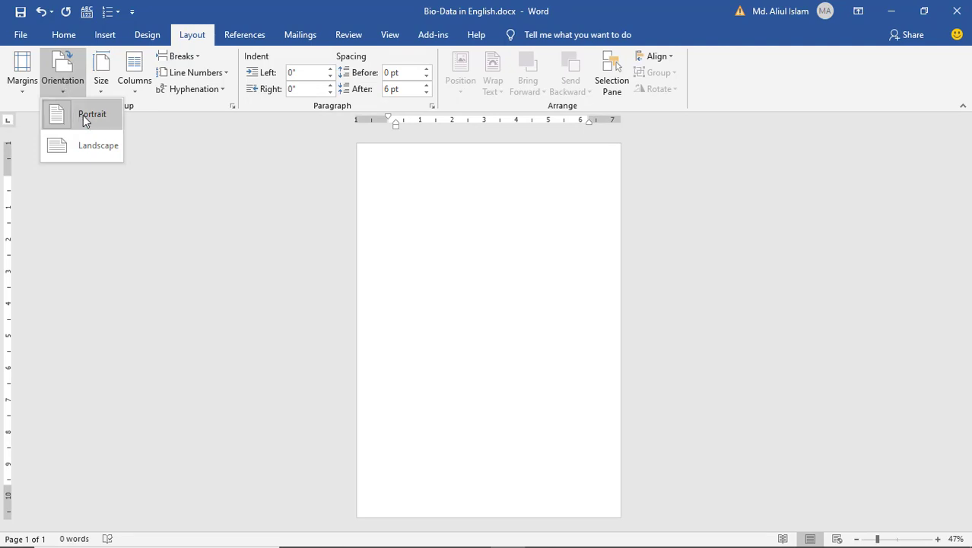
click(82, 115)
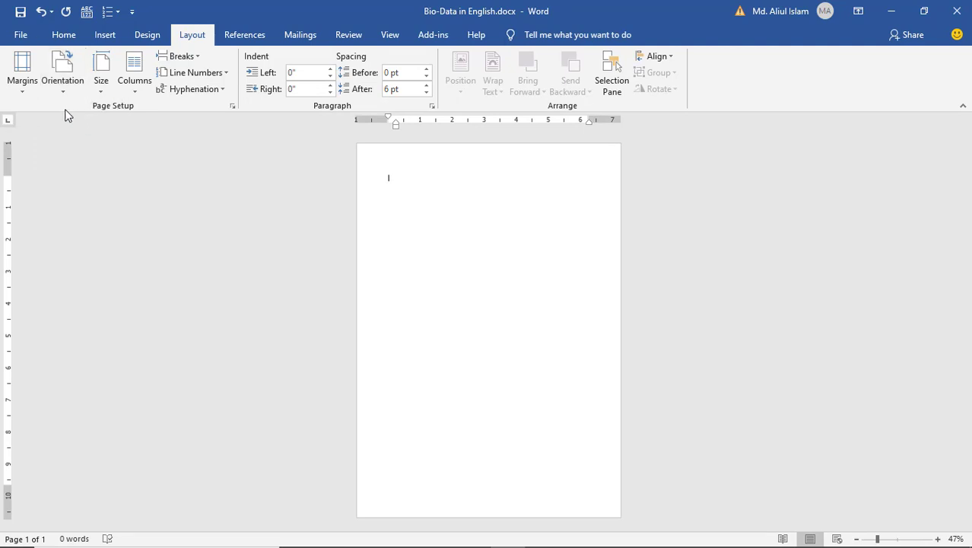
click(22, 81)
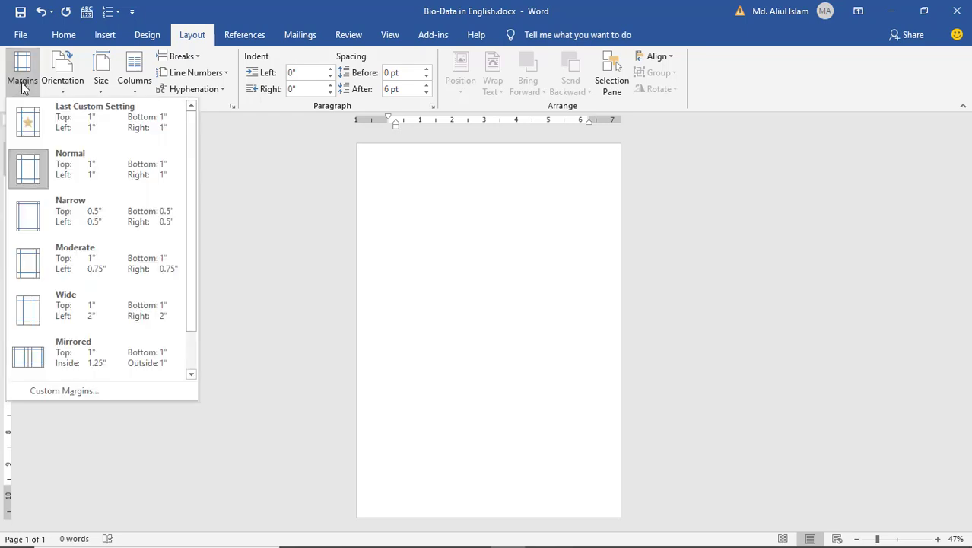
click(82, 261)
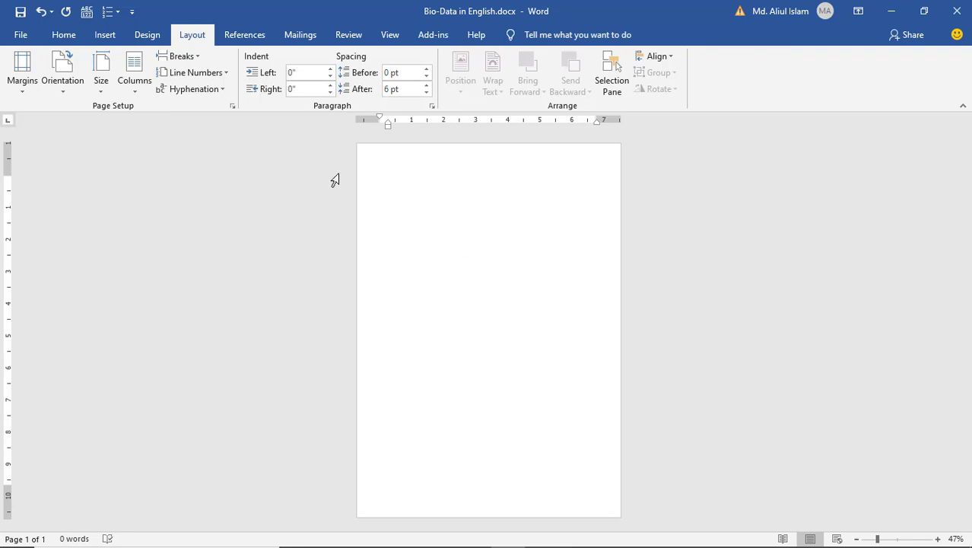
click(65, 37)
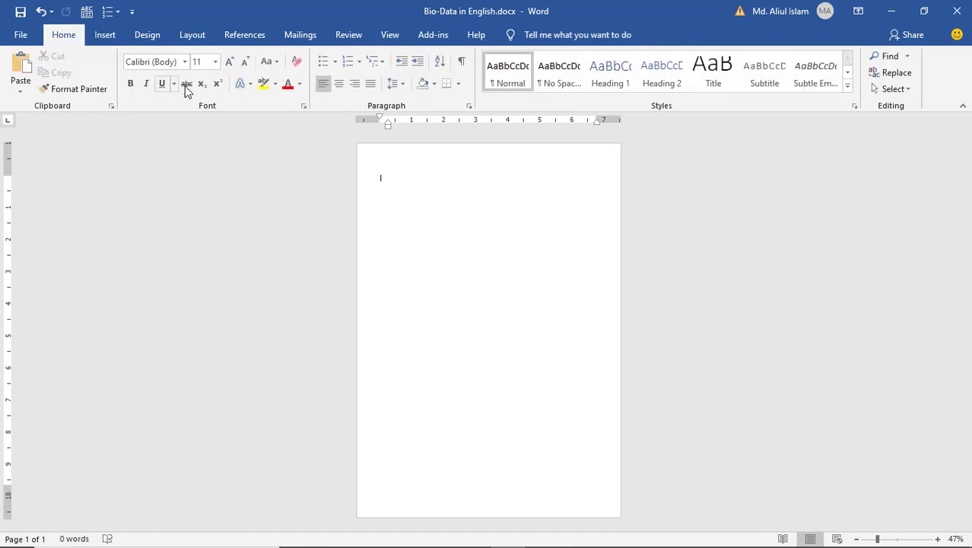
- Type a centred 'Bio-Data' title in bold, underlined 24-pt Times New Roman
click(175, 63)
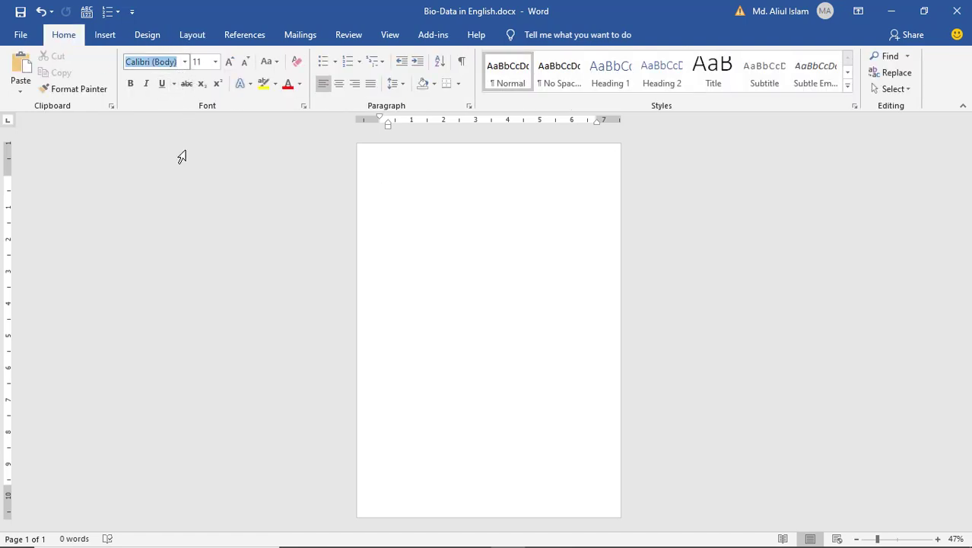
text(Times New Ro)
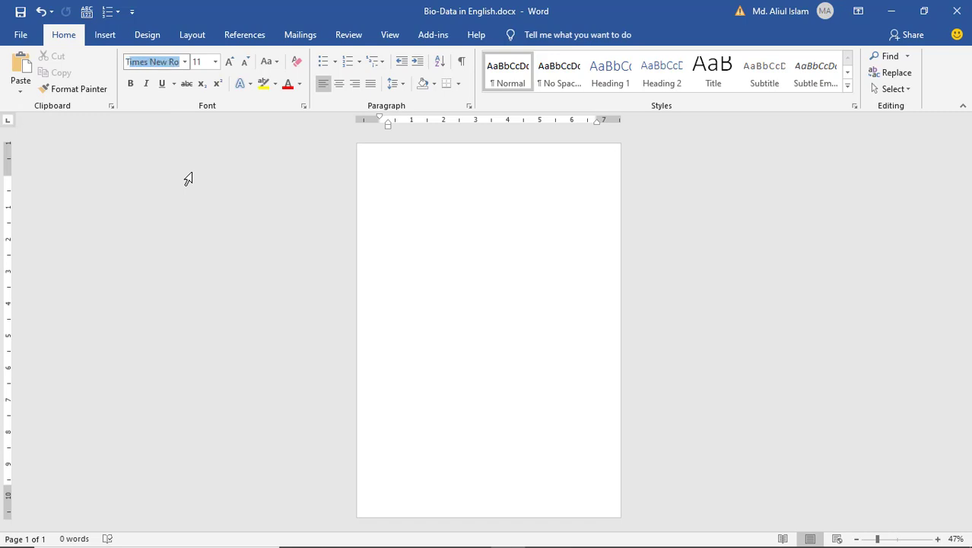
key(Return)
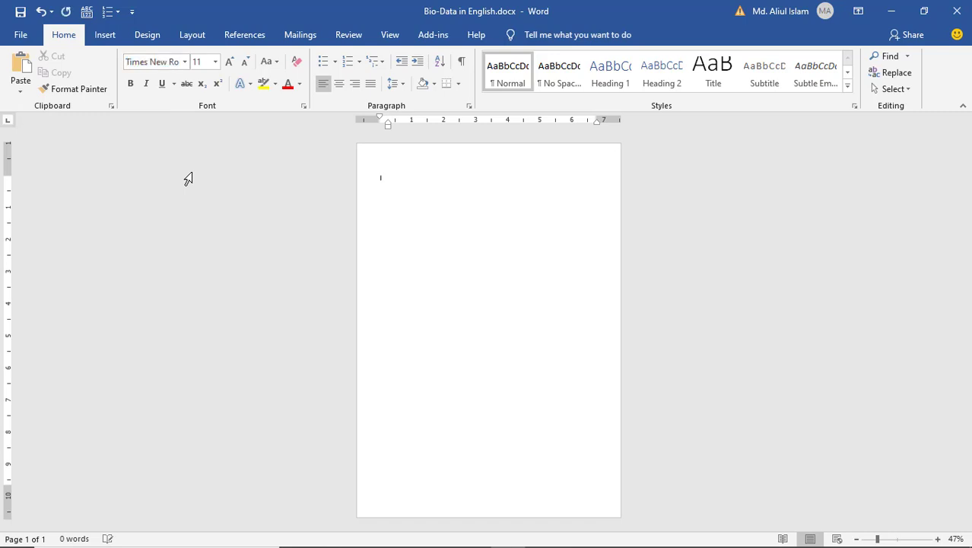
click(215, 62)
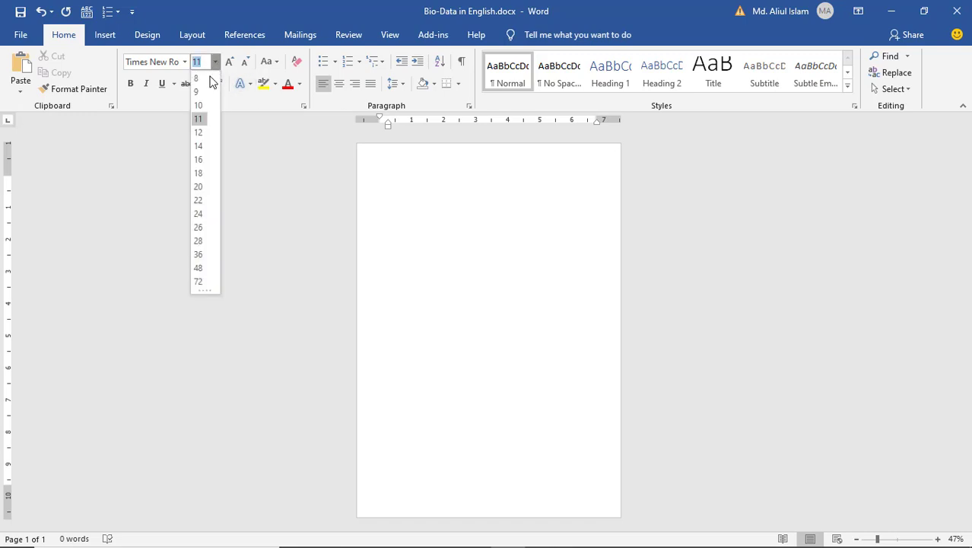
click(199, 213)
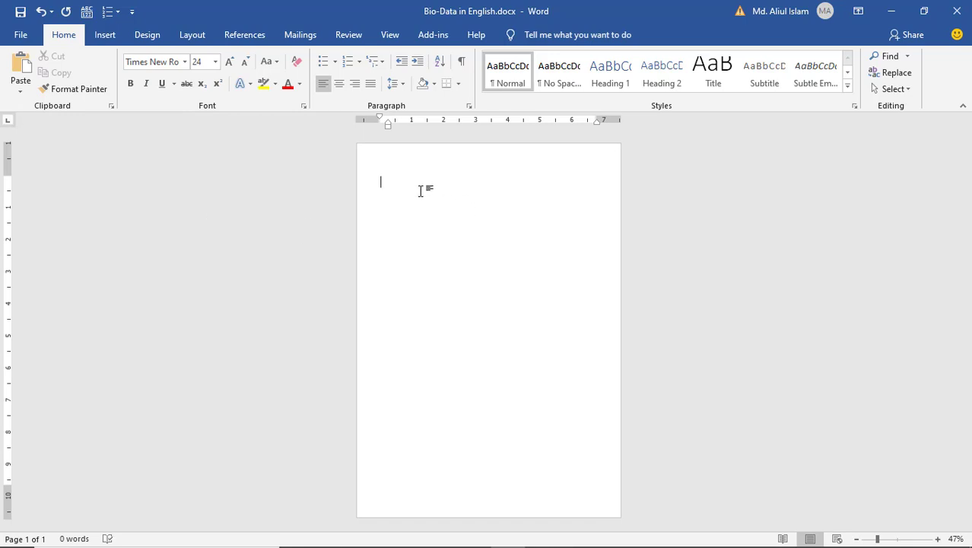
text(Bio-Data)
drag(421, 181, 353, 181)
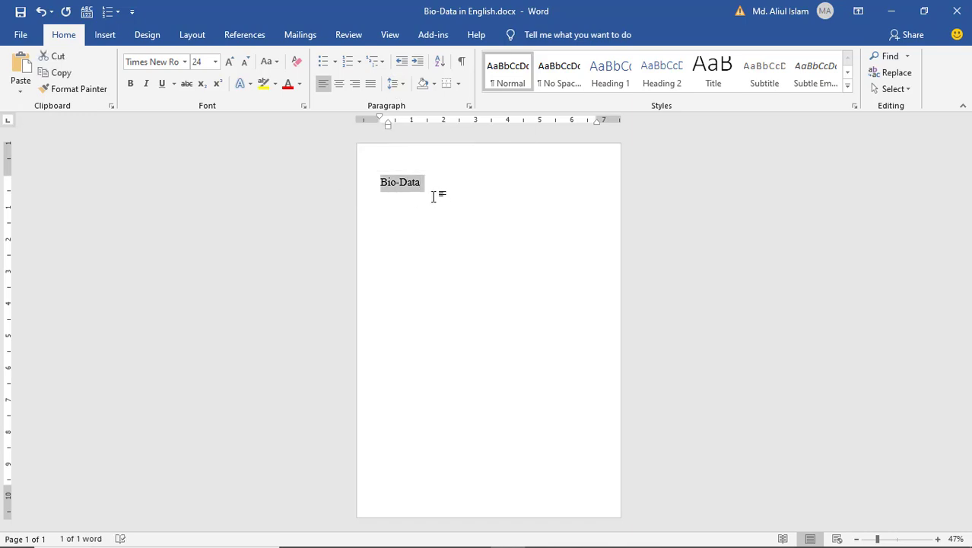
key(ctrl+b)
click(162, 84)
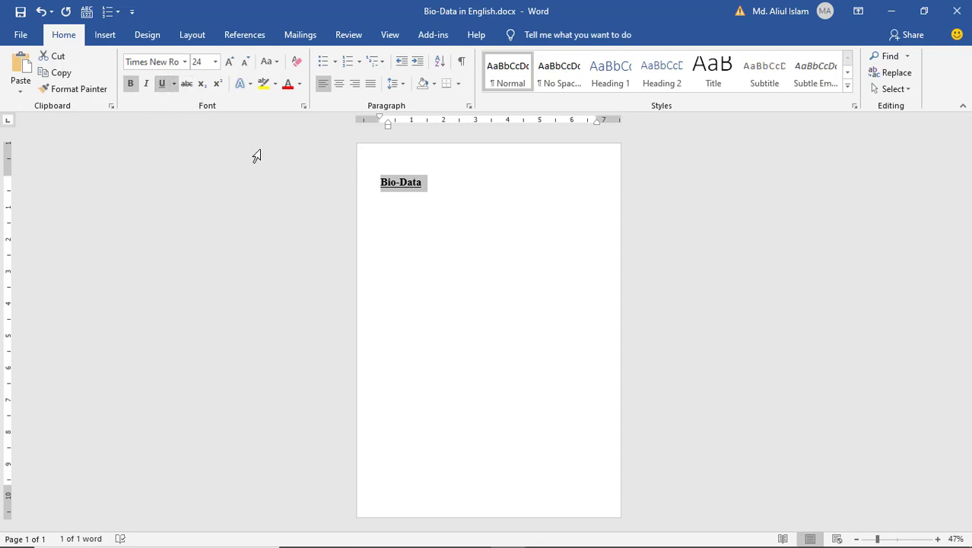
click(340, 86)
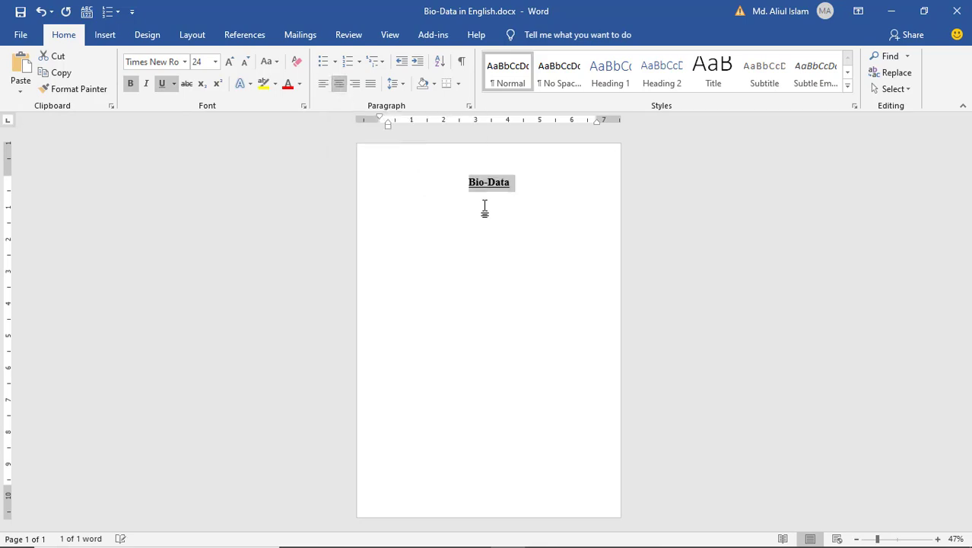
- Start a left-aligned line below the title with bold and underline off, and save
click(540, 190)
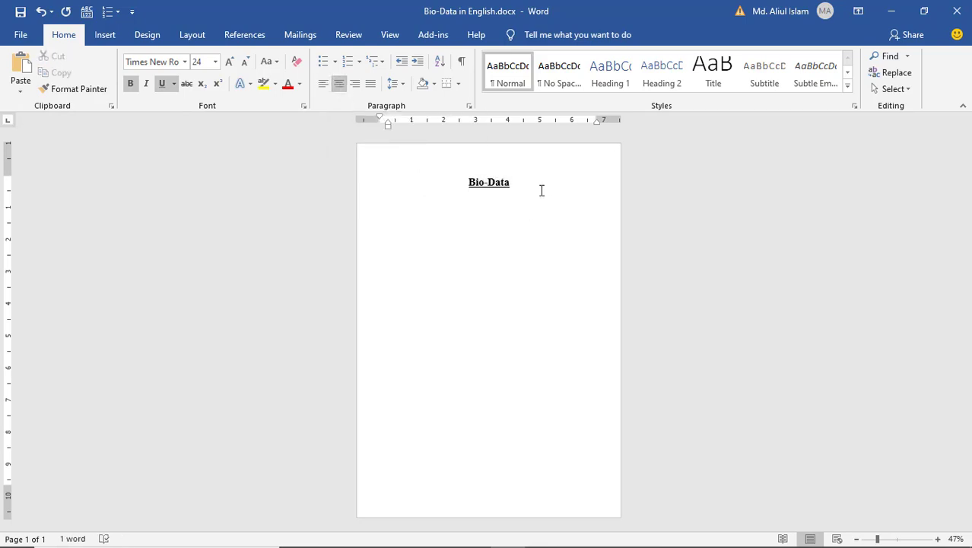
key(Return)
click(322, 88)
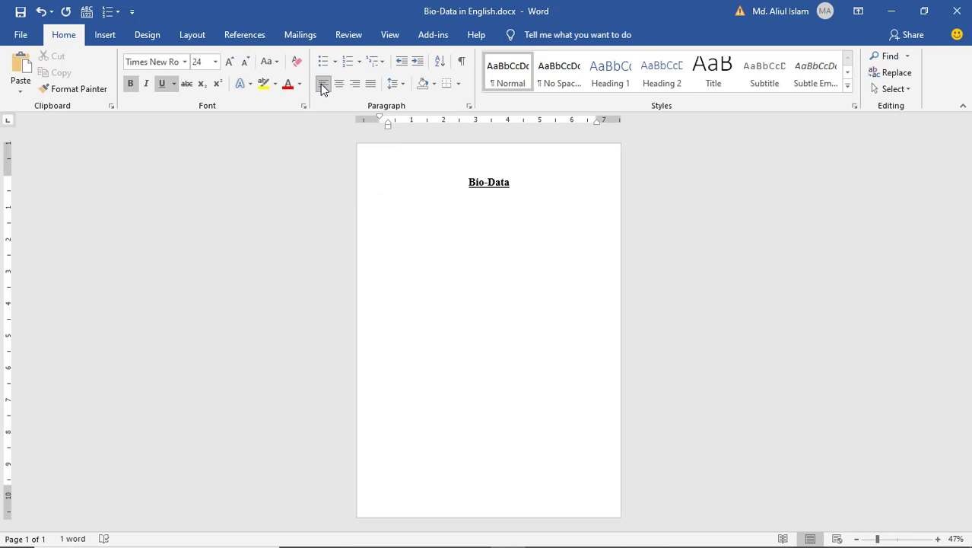
click(162, 82)
click(131, 83)
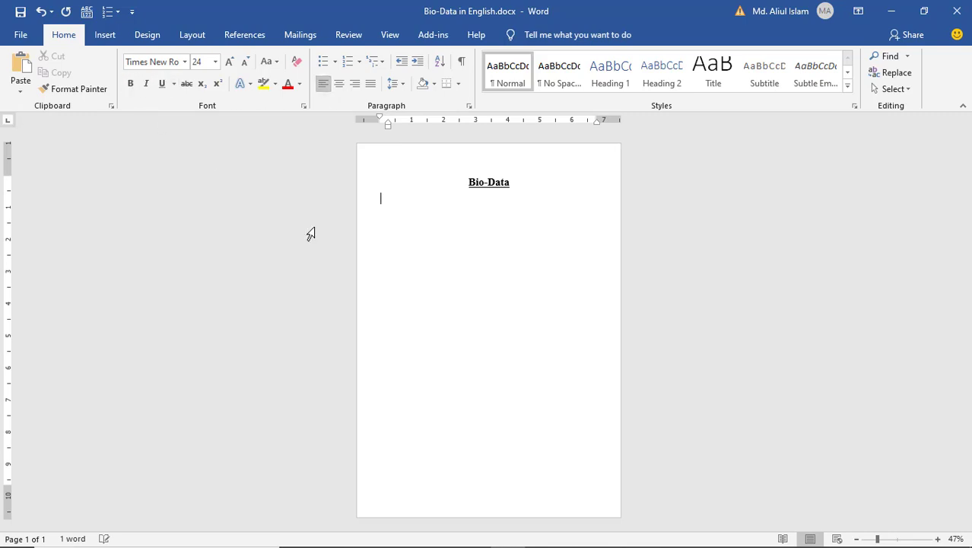
key(ctrl+s)
- Set the line below the title to 12-point text and save the document
click(216, 64)
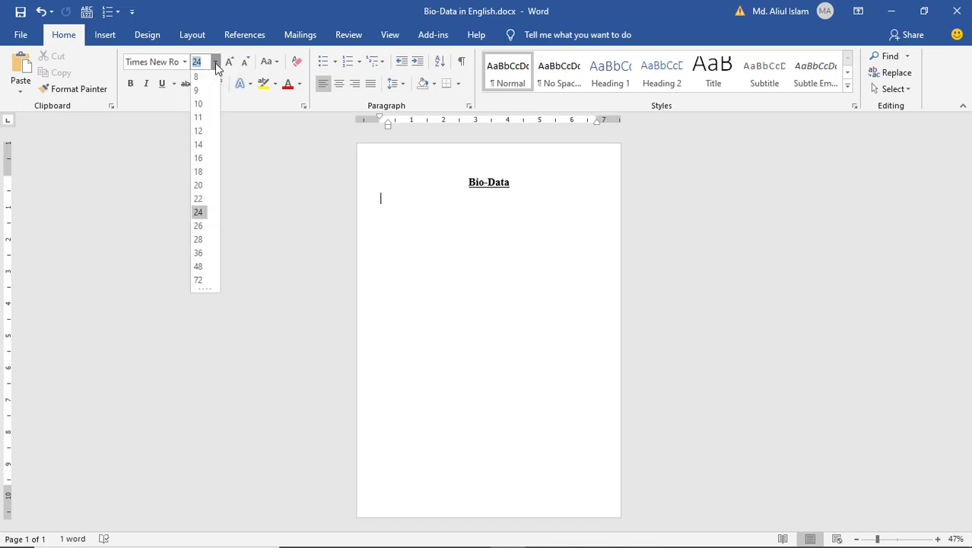
click(202, 134)
key(ctrl+s)
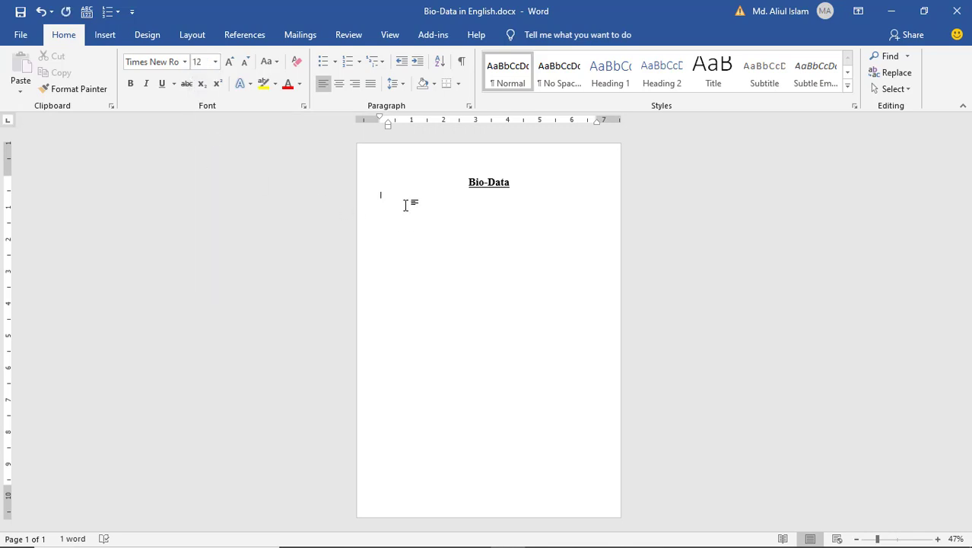
ctrl+scroll(406, 206, up, 9)
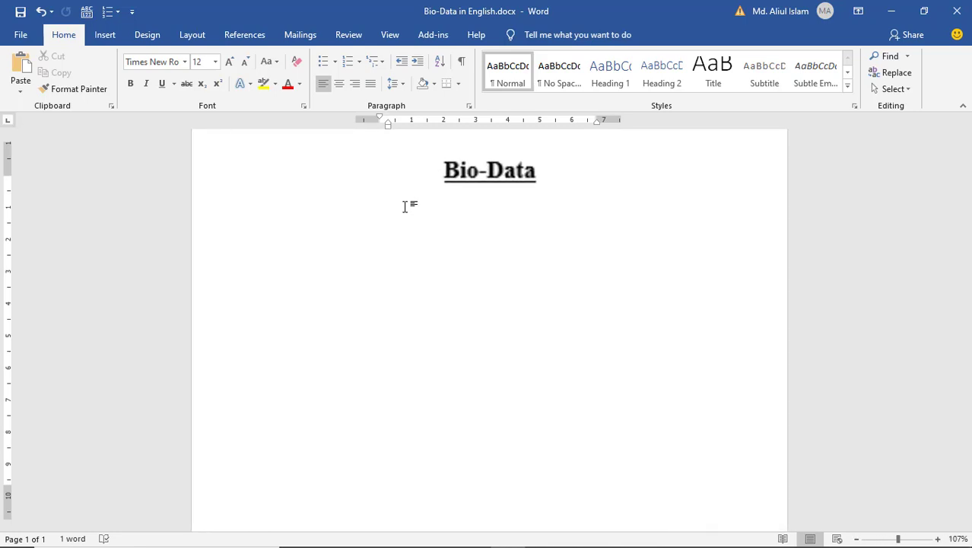
ctrl+scroll(406, 207, up, 2)
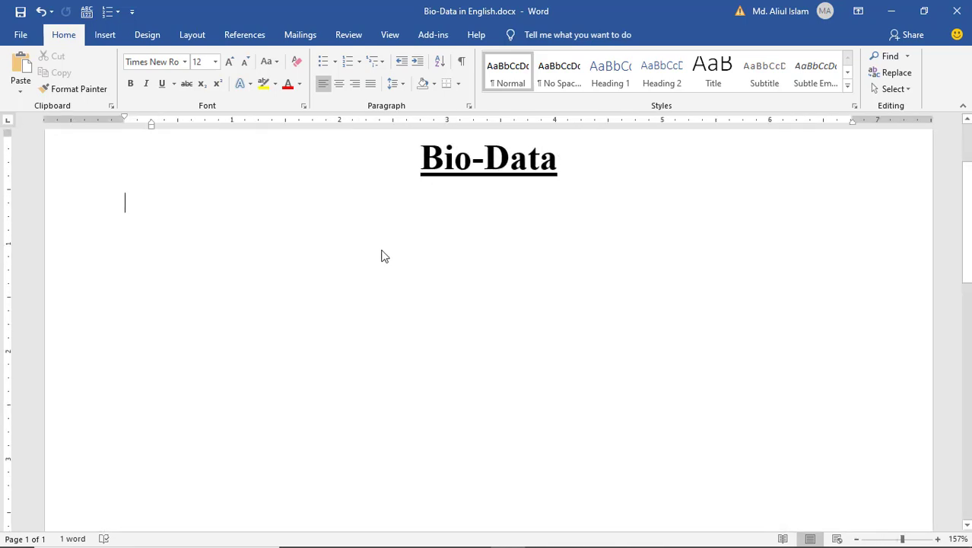
scroll(350, 294, up, 3)
scroll(332, 304, down, 1)
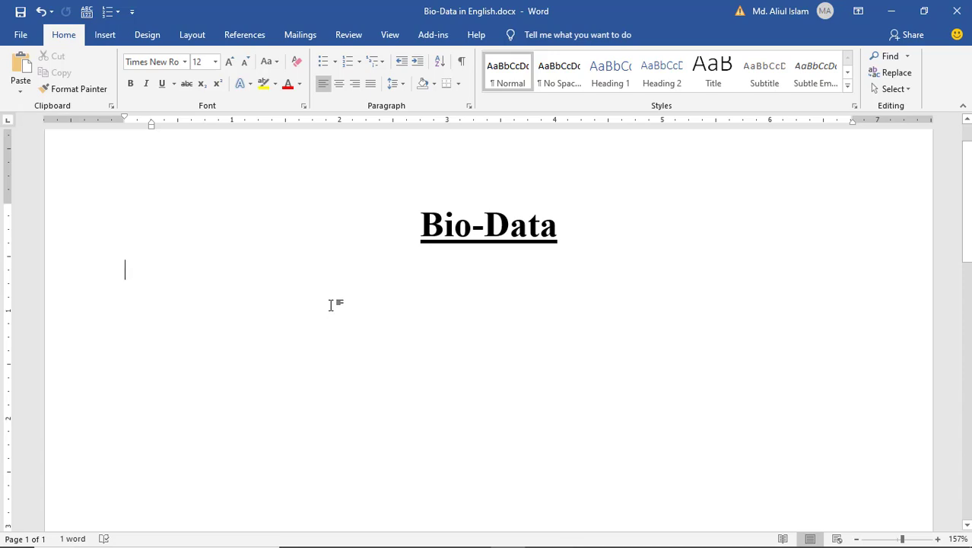
- Add the Name, Father's Name and Mother's Name labels, each with a tab-aligned colon
text(Name)
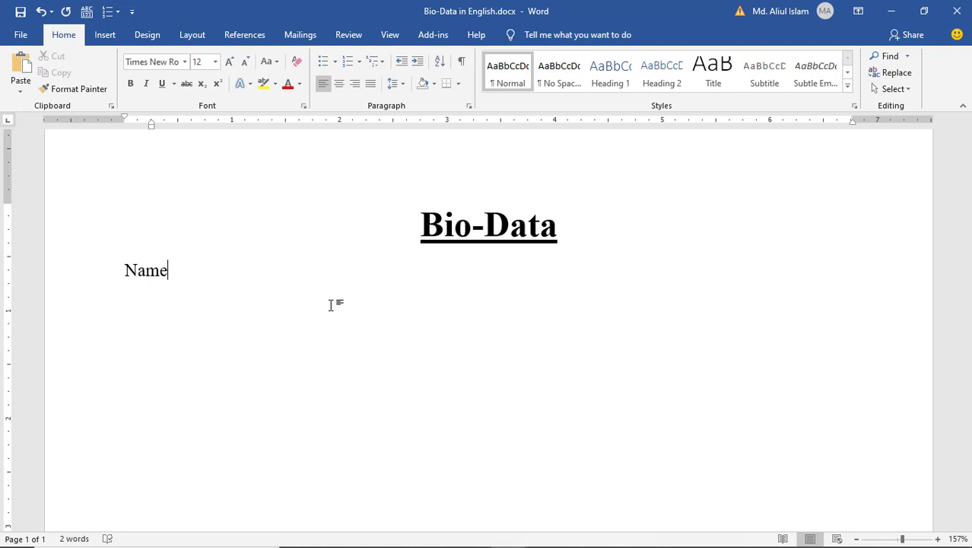
key(Tab)
key(Tab)
text(:)
key(Return)
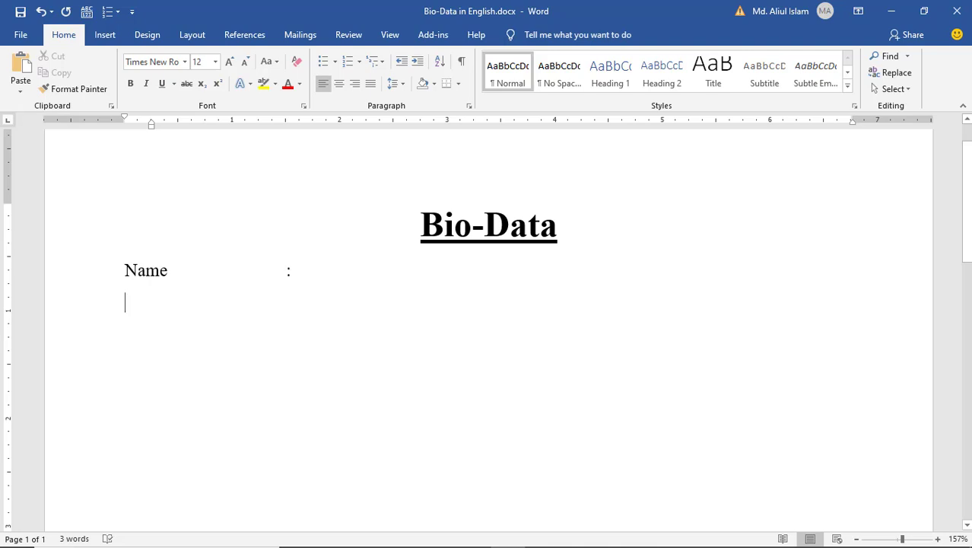
text(Fat)
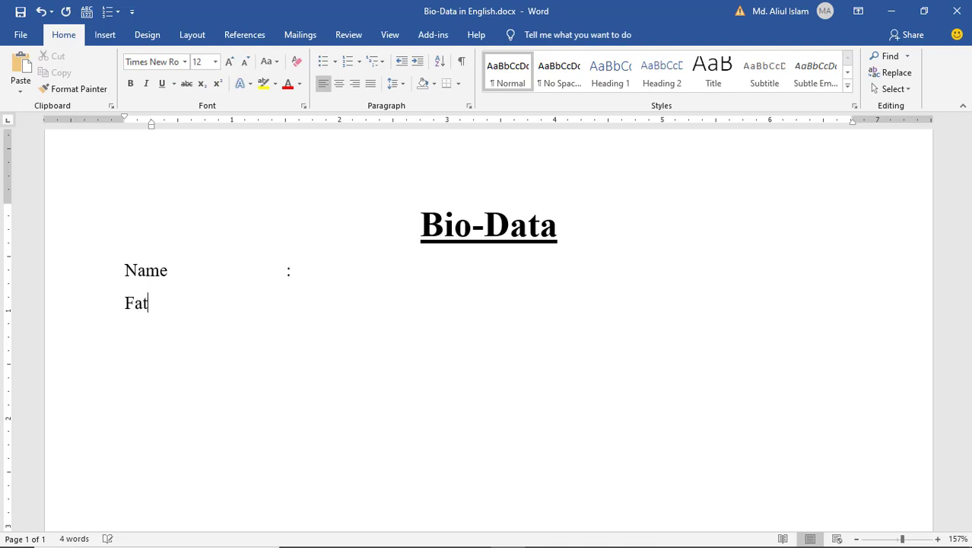
text(her's Name)
key(Tab)
key(Tab)
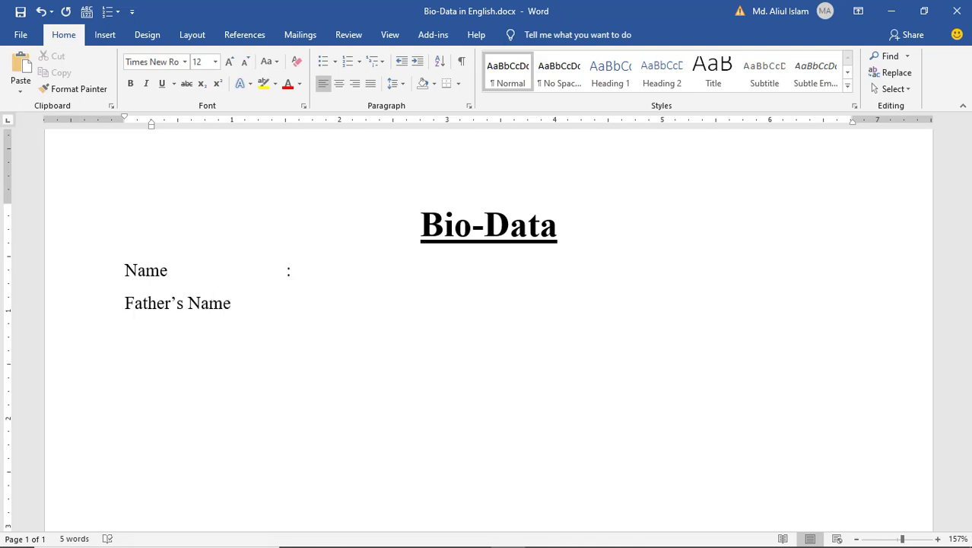
text(:)
key(Return)
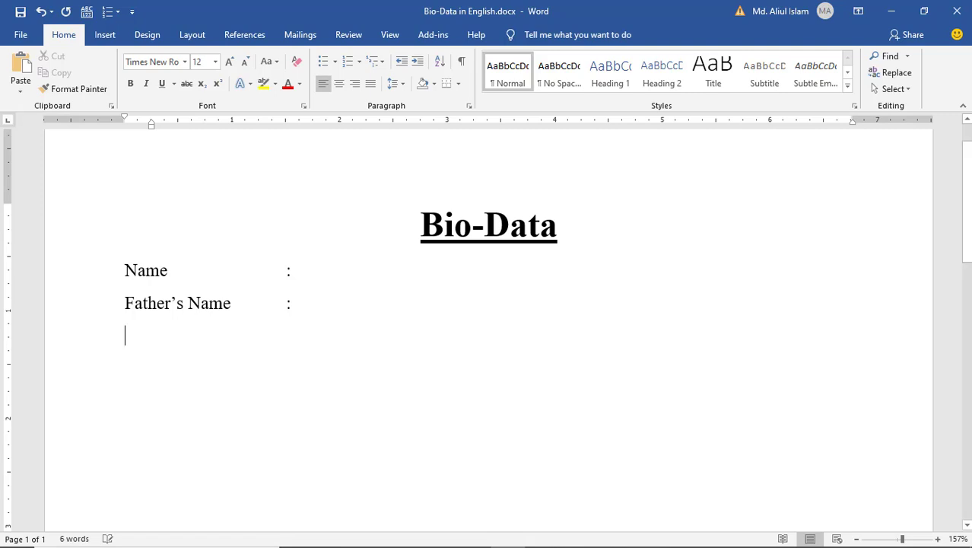
text(Mo)
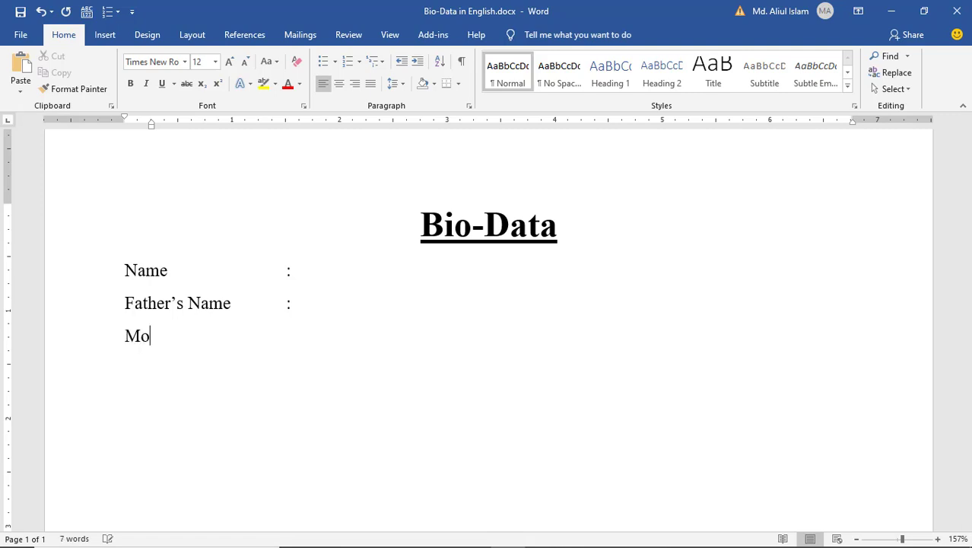
text(ther’s Name)
key(Tab)
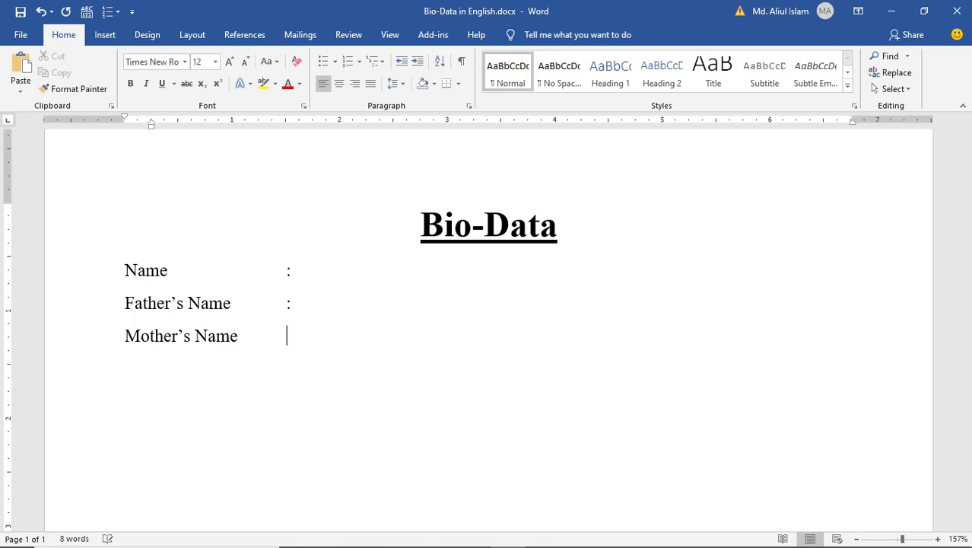
text(:)
key(Return)
- Add Permanent Address and Present Address labels with aligned colons
text(Perm)
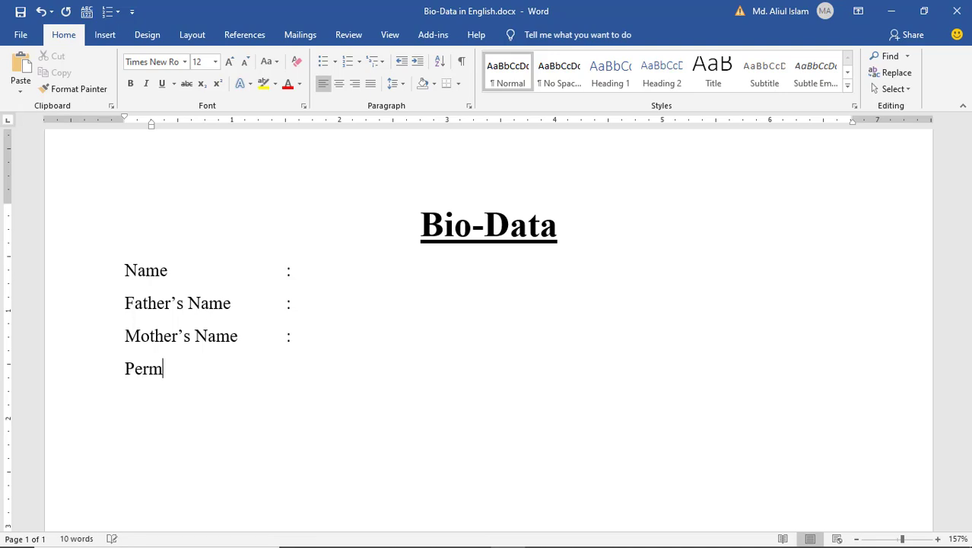
text(anent A)
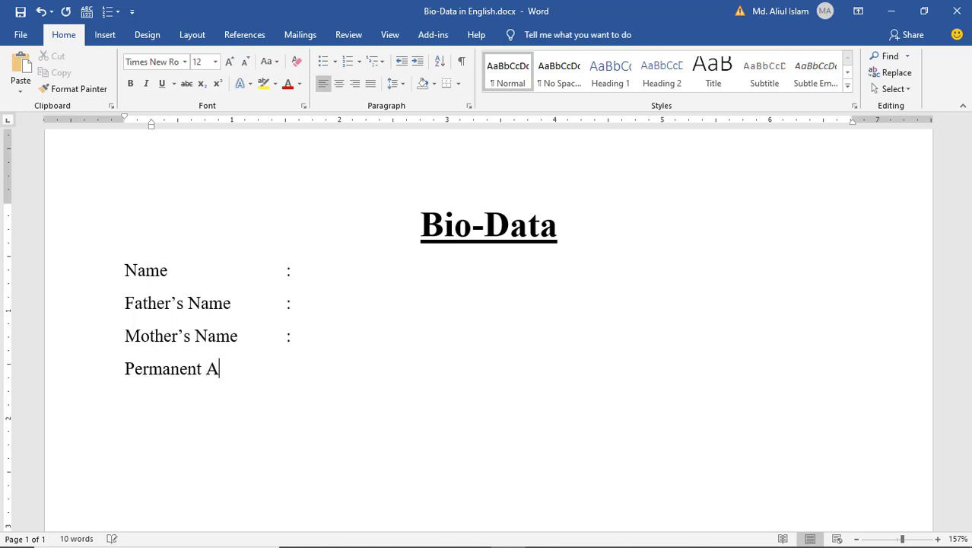
text(ddress)
key(Tab)
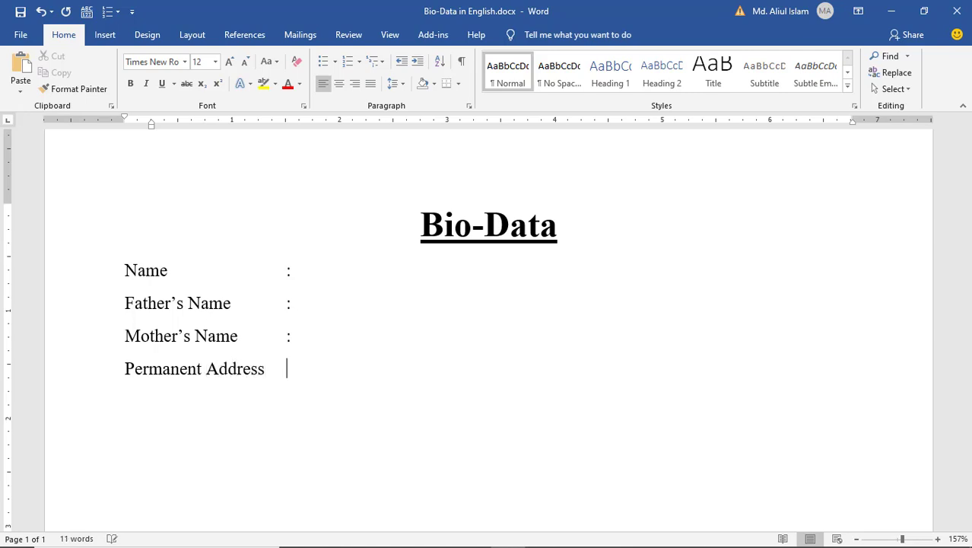
text(:)
key(Return)
text(Present)
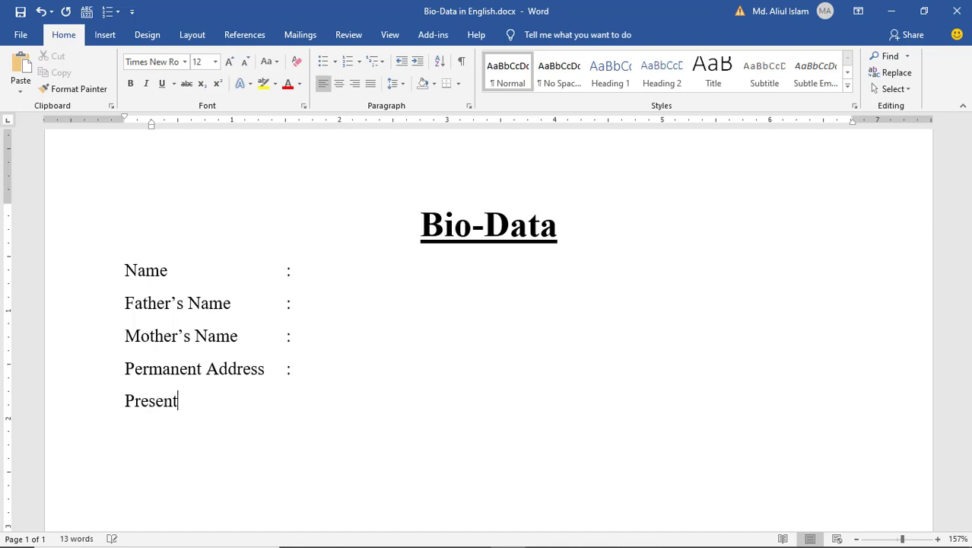
text( Addr3e)
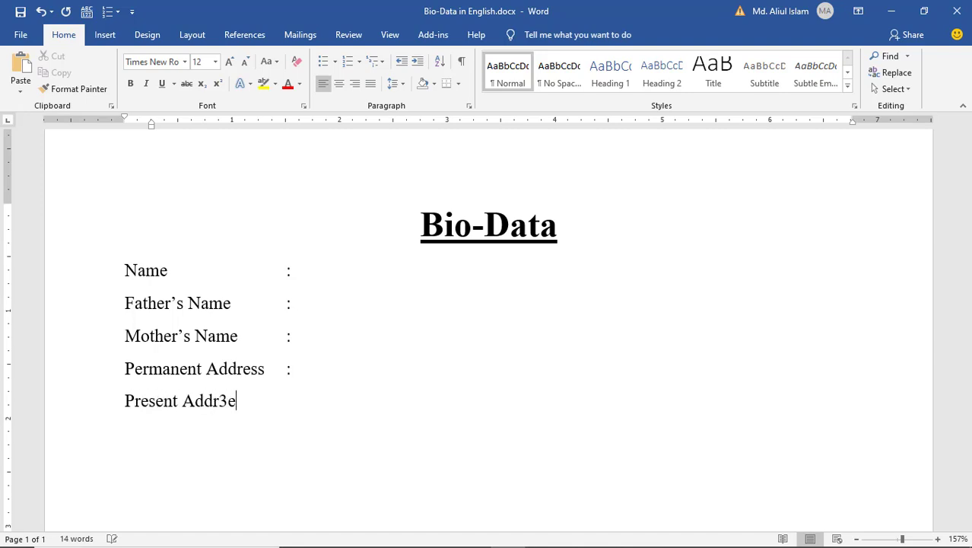
key(BackSpace)
key(BackSpace)
text(ess)
key(Tab)
text(:)
key(Return)
- Add Date of Birth, Nationality, Religion, Sex and Marital Status labels with aligned colons
text(Dat)
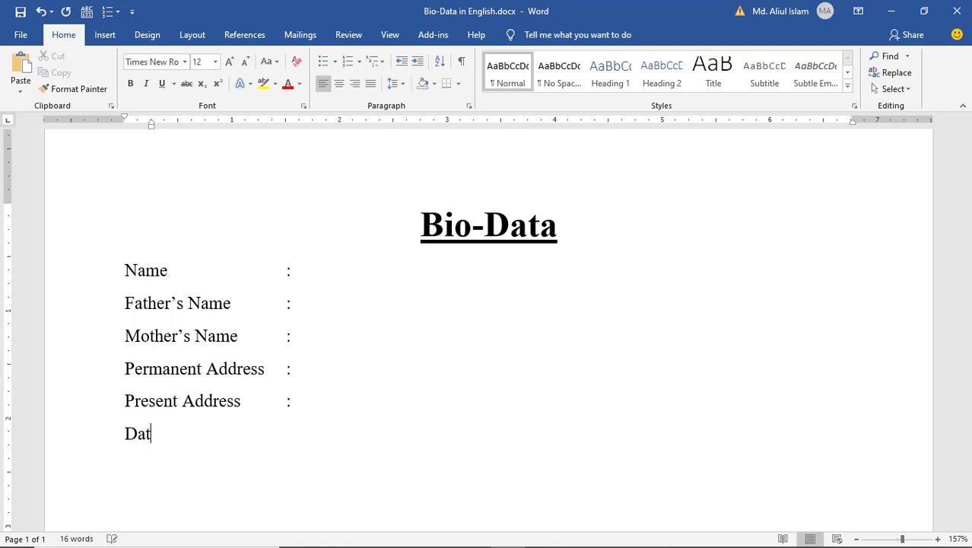
text(e of Birth)
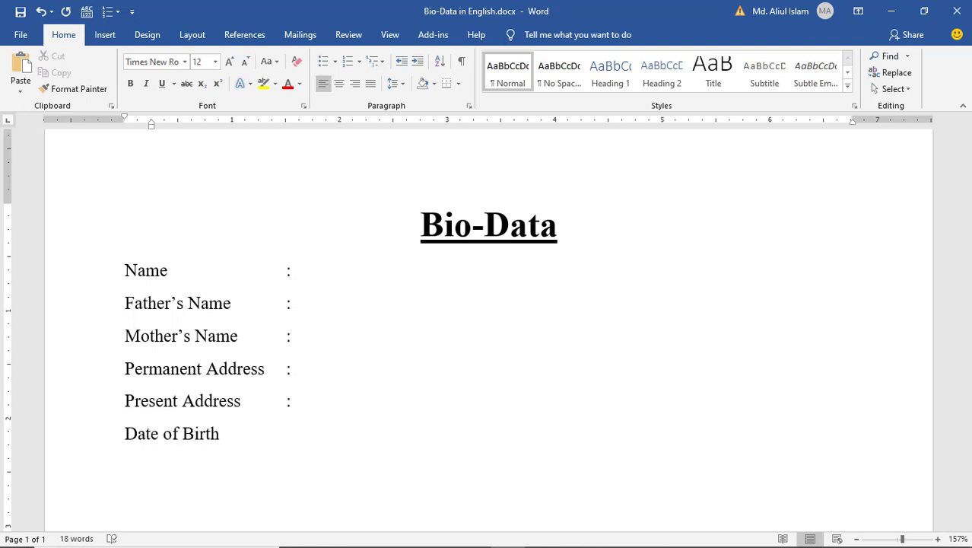
key(Tab)
key(Tab)
text(:)
text(Nat)
text(ionalit)
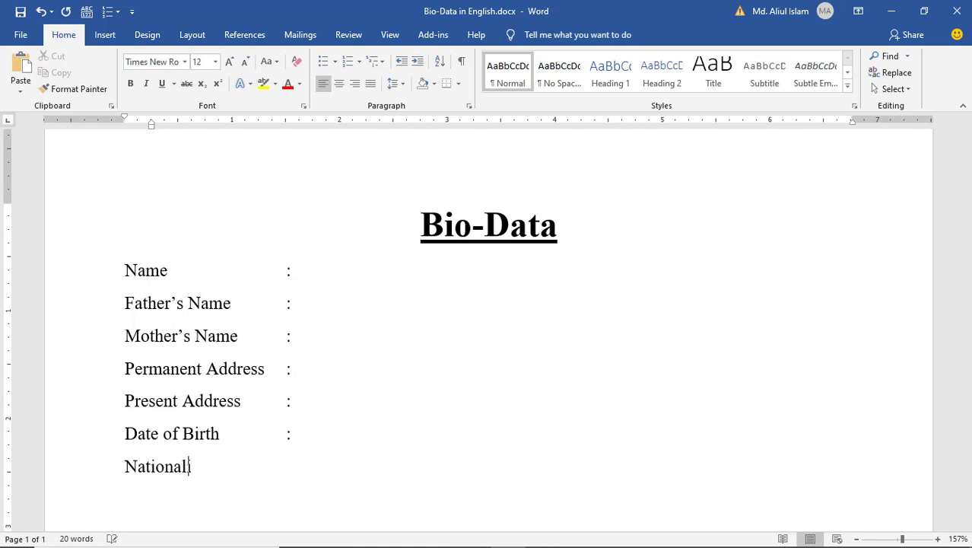
text(y)
key(Tab)
key(Tab)
text(:)
text(Relig)
text(ion)
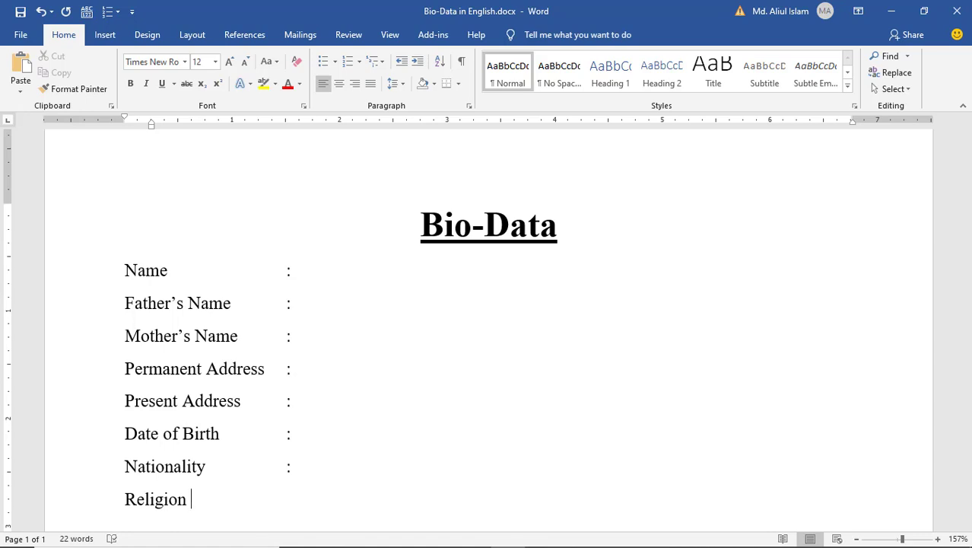
key(Tab)
text(:)
key(Return)
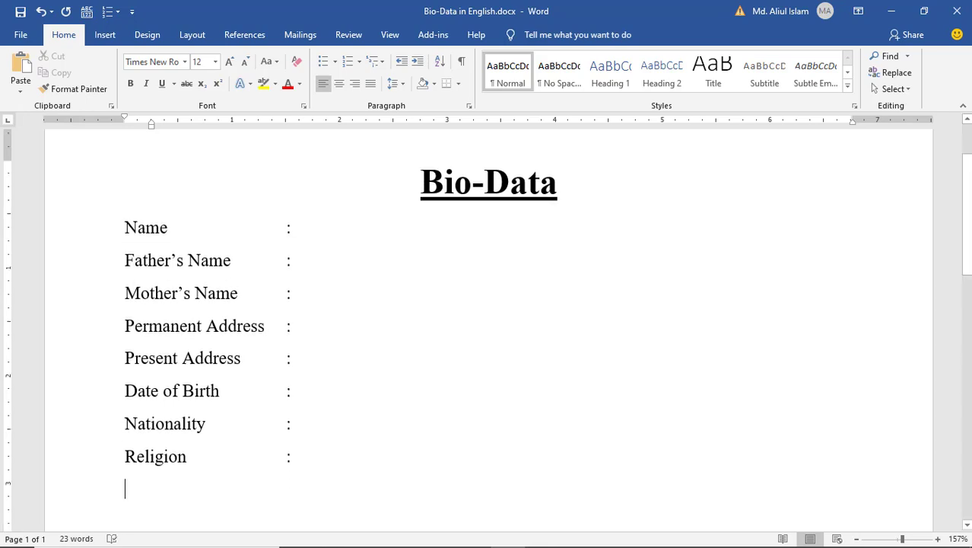
text(Sex)
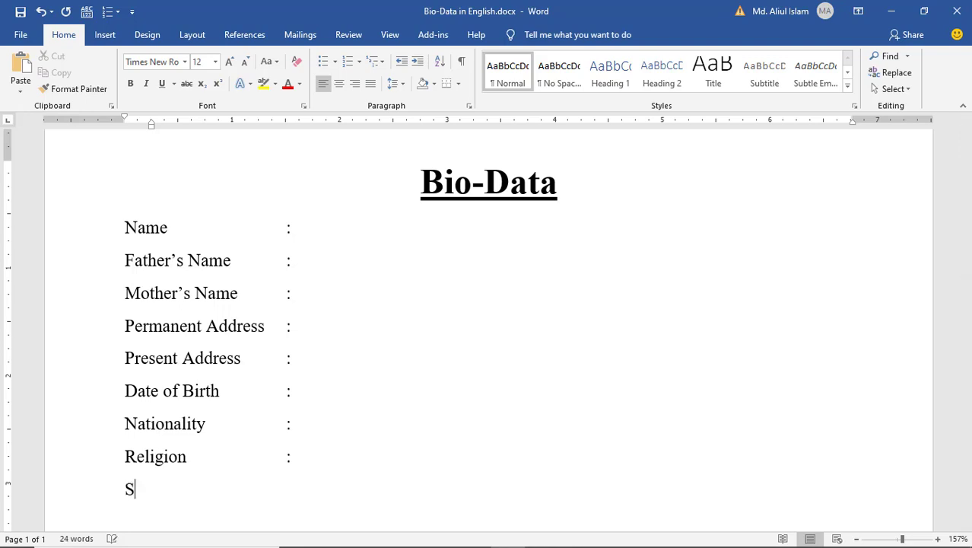
key(Tab)
key(Tab)
key(Tab)
text(:)
text(Marital )
text(S)
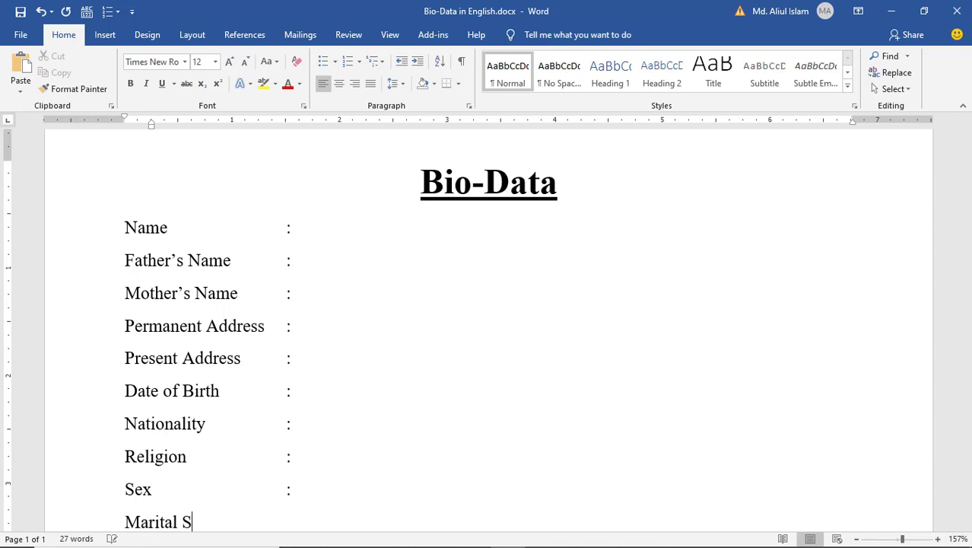
text(tatus)
key(Tab)
- Finish the Marital Status colon and add a Blood Group label with its colon
text(:)
scroll(340, 335, down, 3)
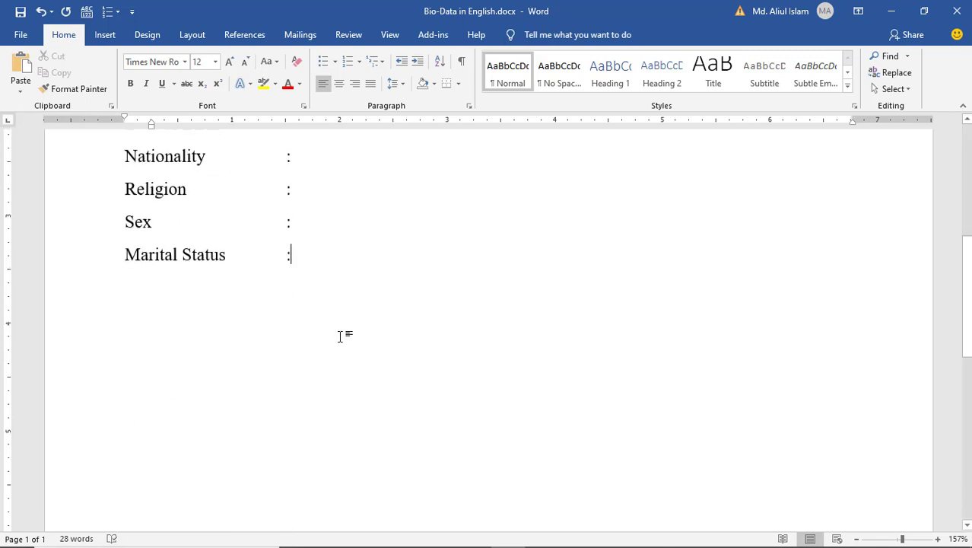
key(Return)
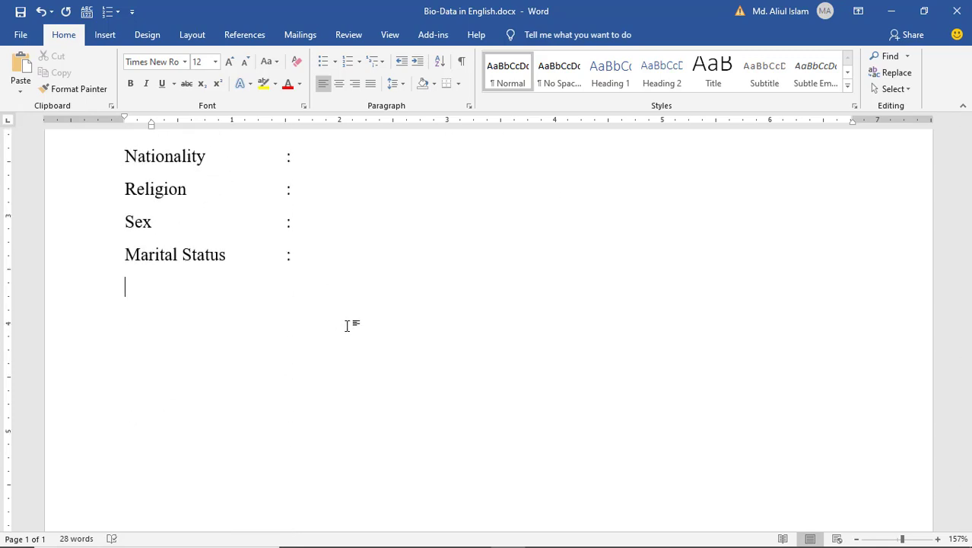
text(B)
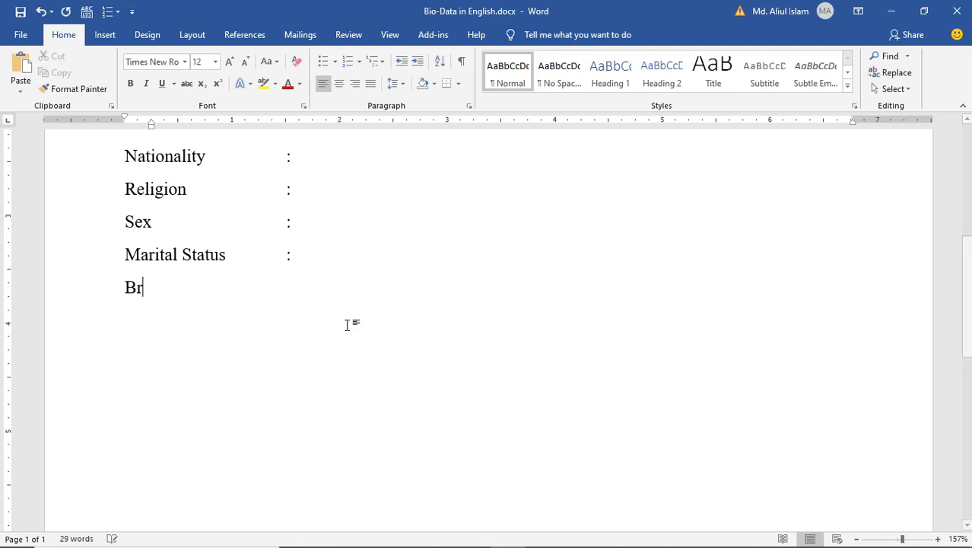
text(loo)
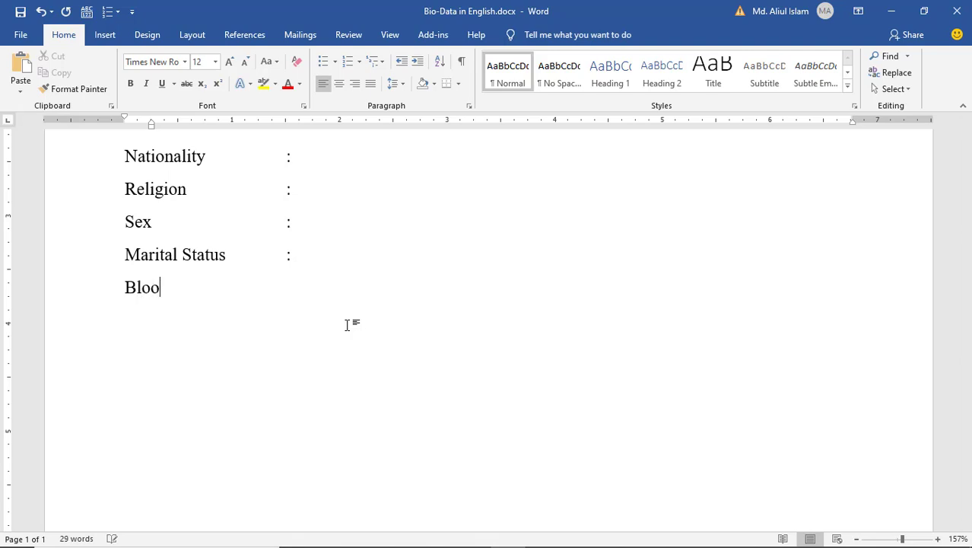
text(d Group)
key(Tab)
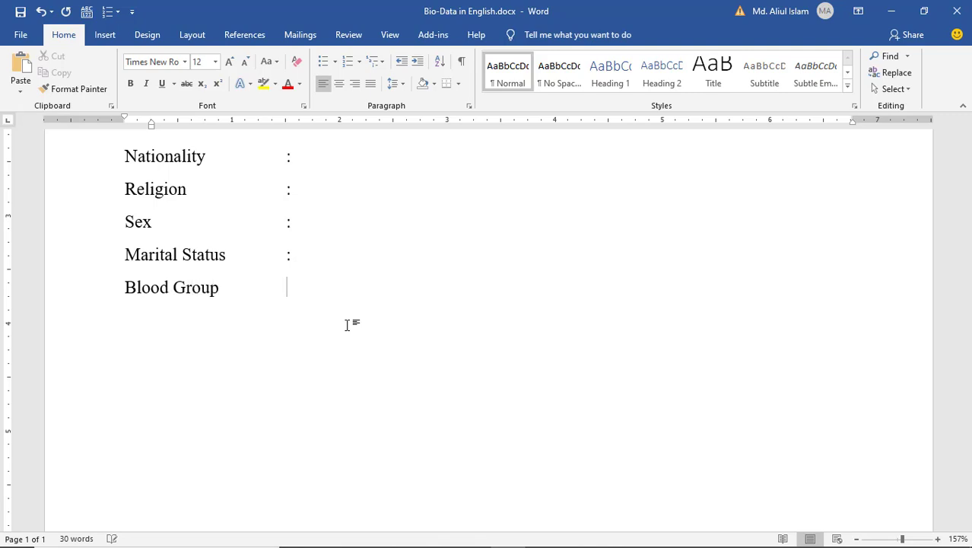
text(:)
key(BackSpace)
- Add National ID No, Phone Number and E-mail labels with colons, then 'Educational Qualification:'
text(National ID No)
key(Tab)
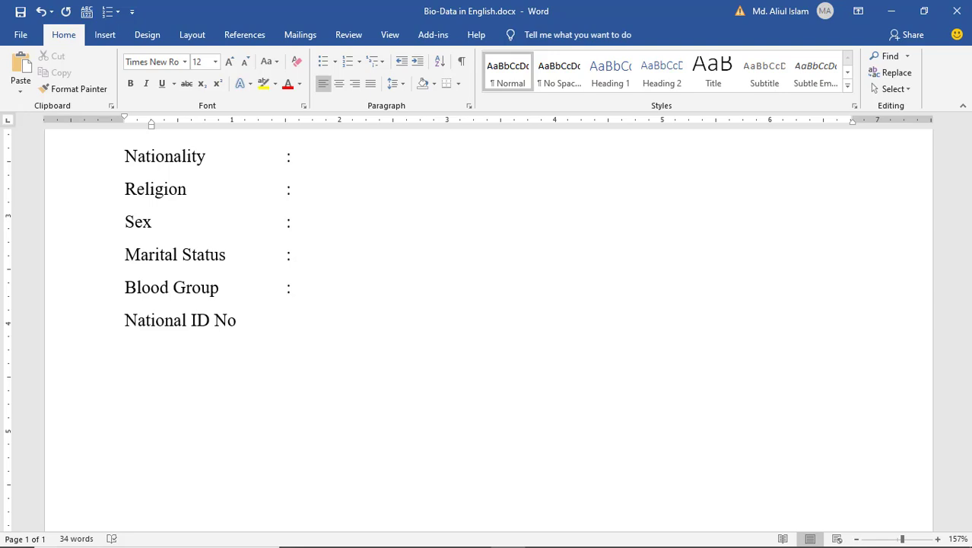
text(:)
text(Phone)
text( Number)
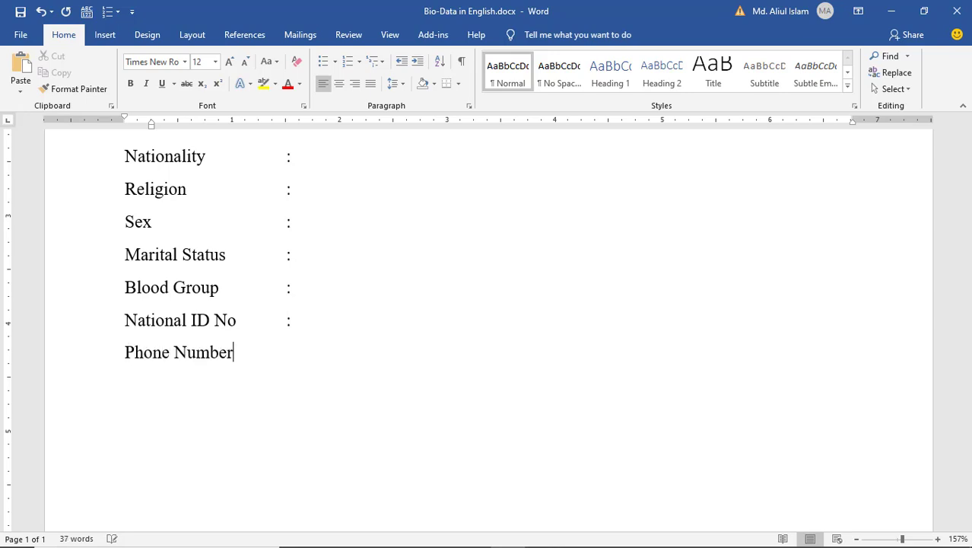
key(Tab)
text(:)
text(E)
text(-mail)
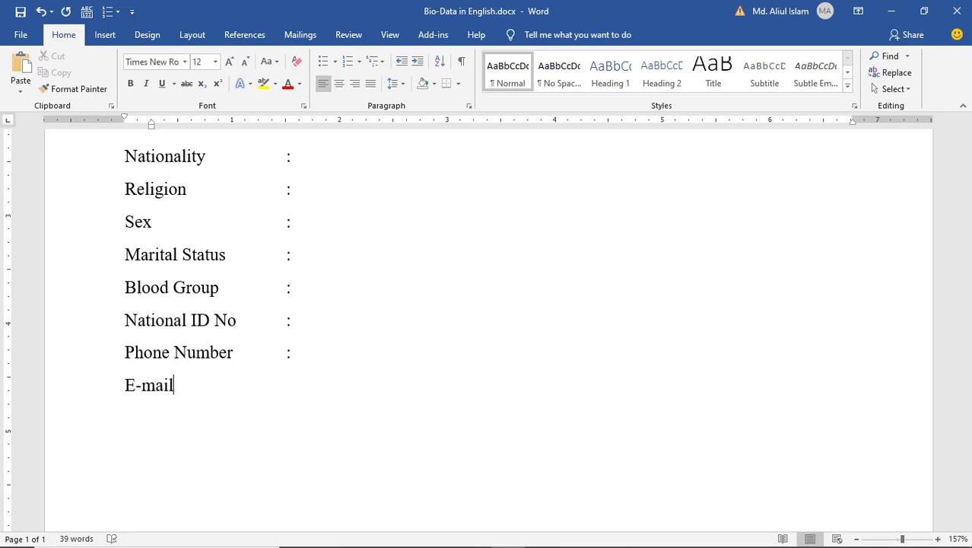
key(Tab)
key(Tab)
key(Tab)
text(:)
text(Educa)
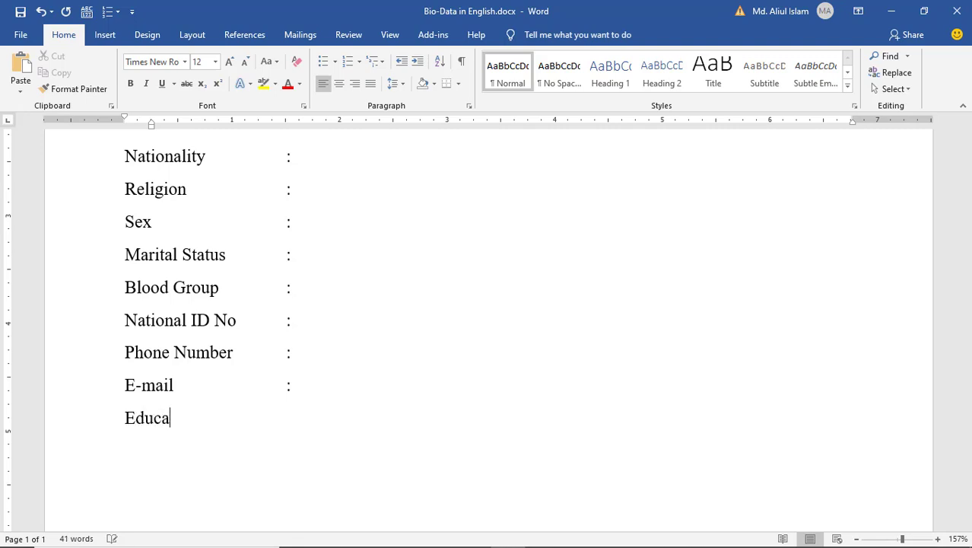
text(tional Qua)
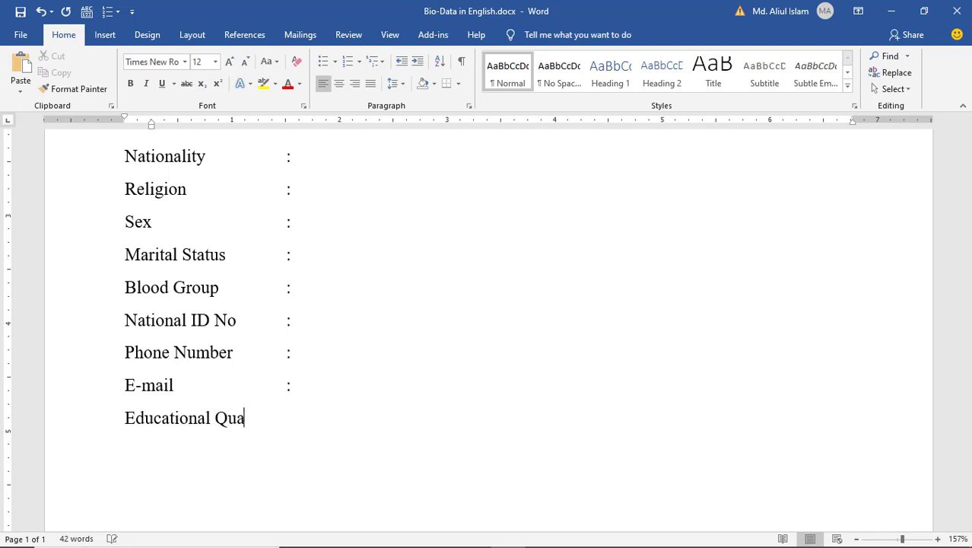
text(lification:)
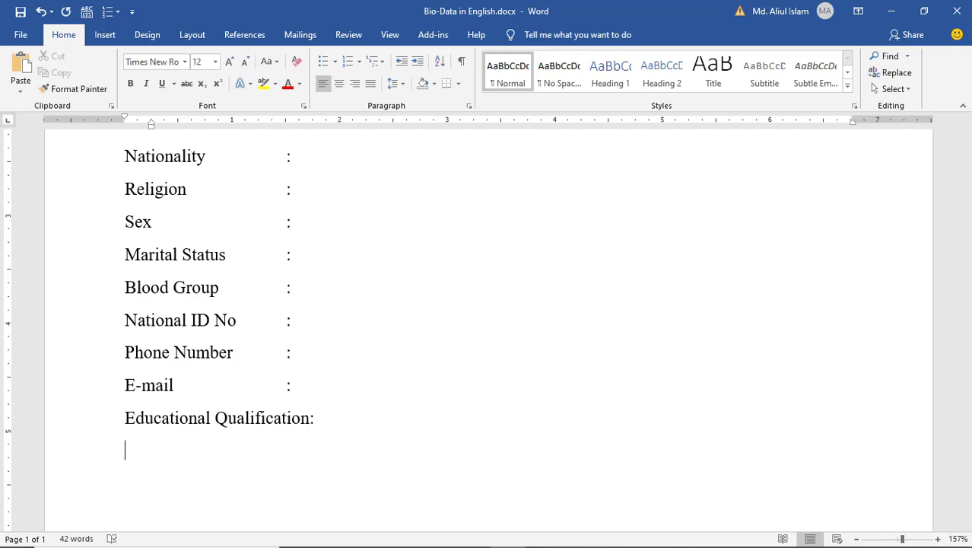
scroll(325, 446, down, 2)
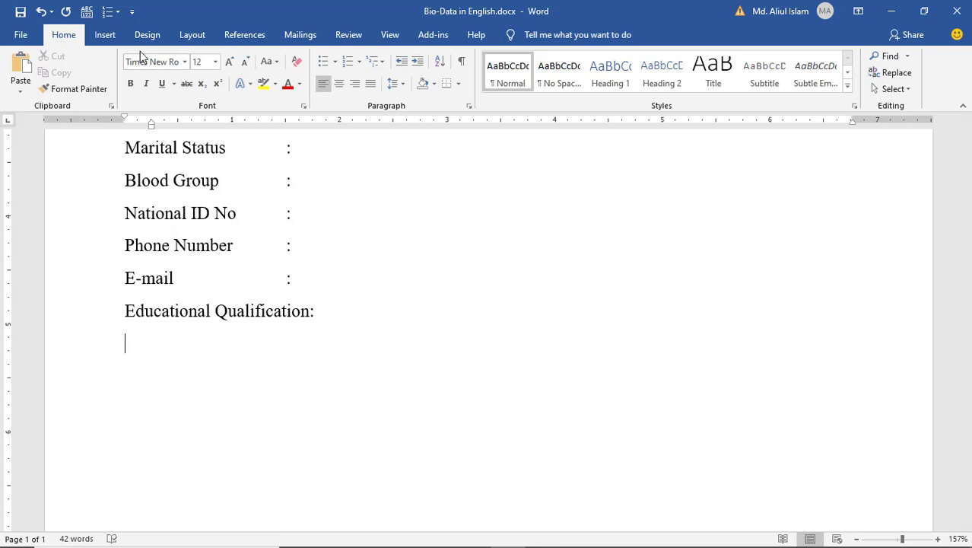
- Insert a 6-column by 5-row table and align its left edge with the text margin
click(105, 37)
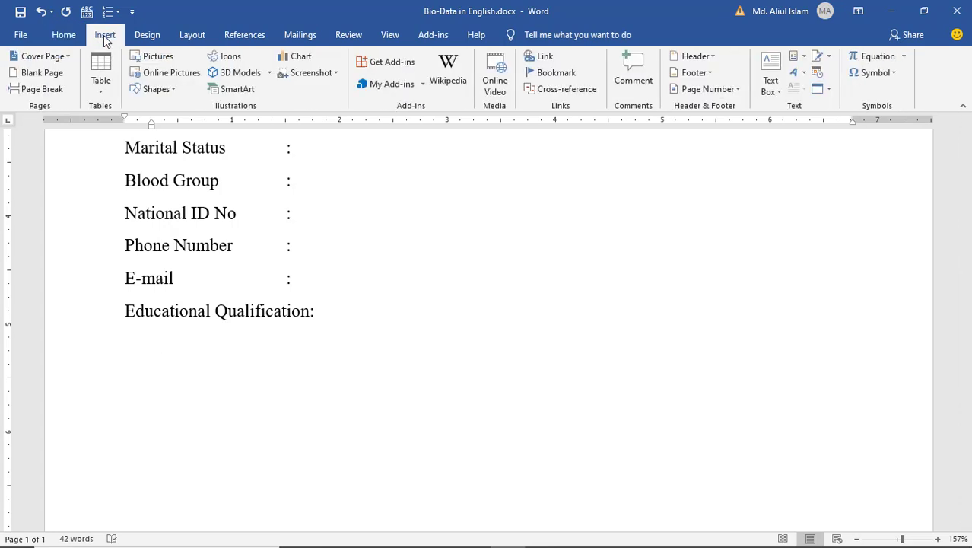
click(104, 85)
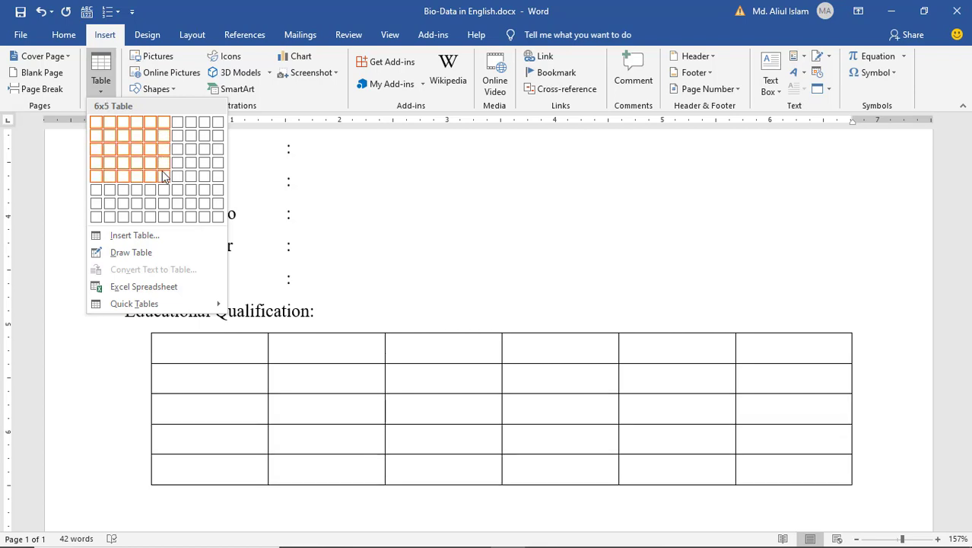
click(163, 176)
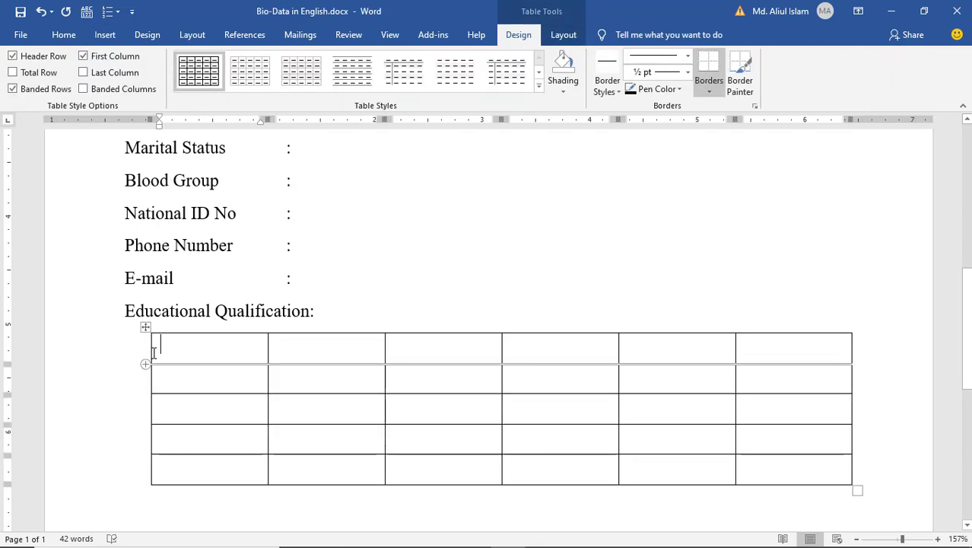
drag(152, 353, 125, 347)
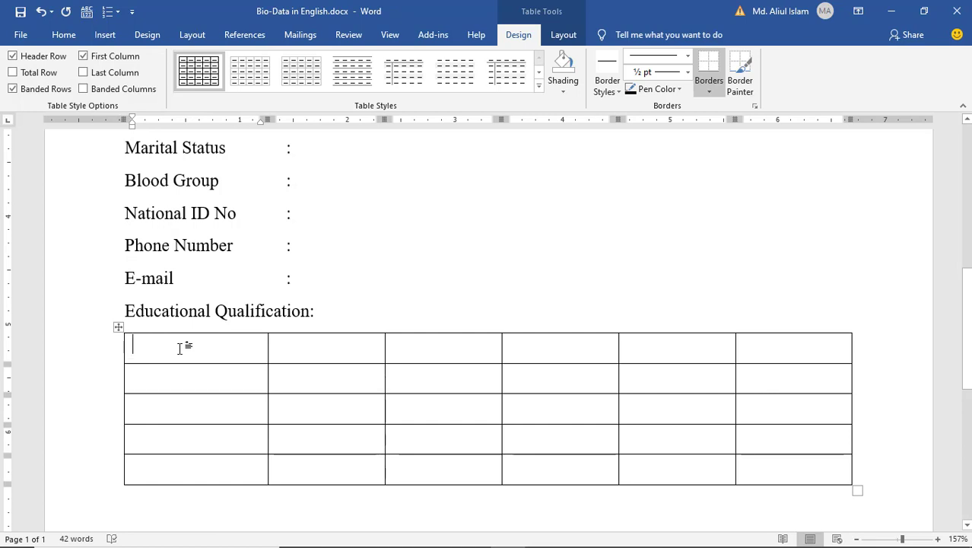
- Fill the header row: Exam Title, Major, Board/University, Result, Passing Year, Duration
text(Exa)
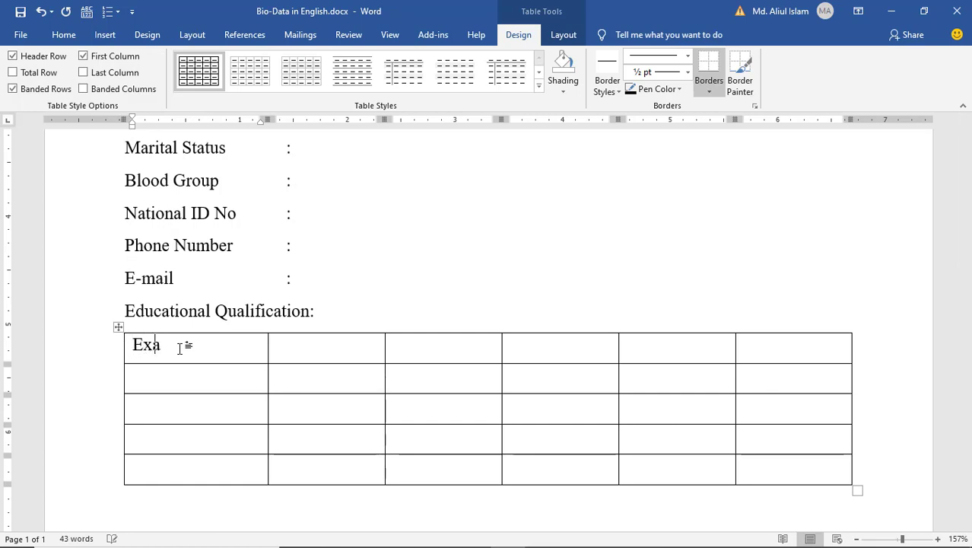
text(m Title)
key(Tab)
text(Major)
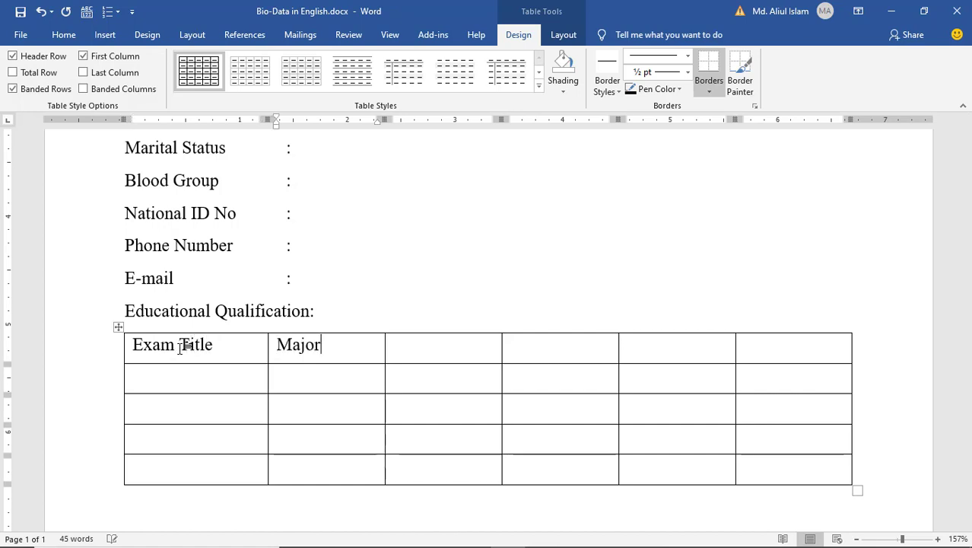
key(Tab)
text(Board)
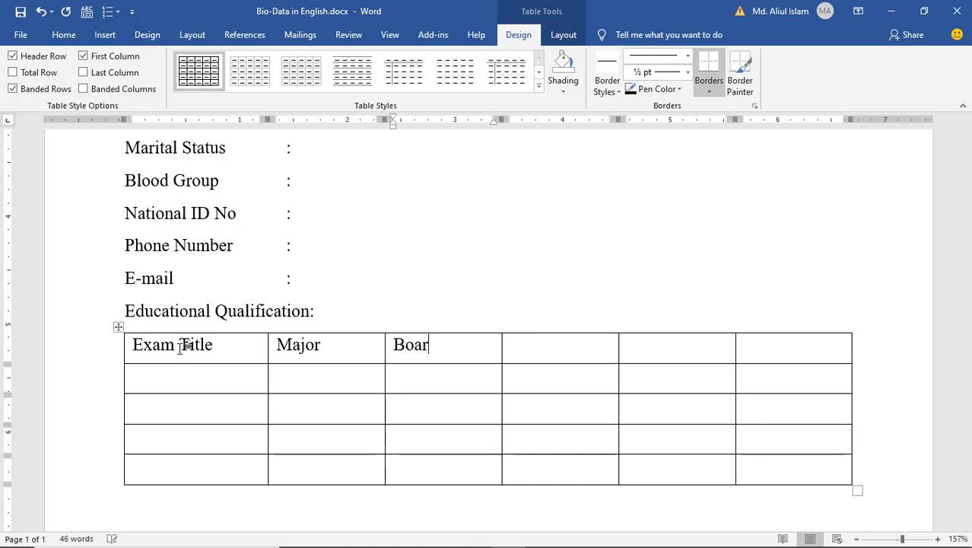
text(/U)
key(BackSpace)
text(University)
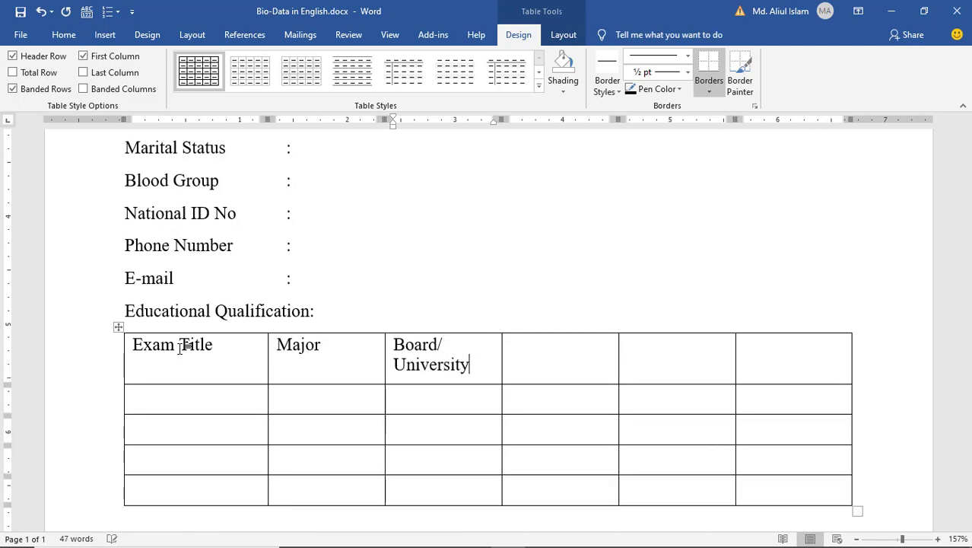
key(Tab)
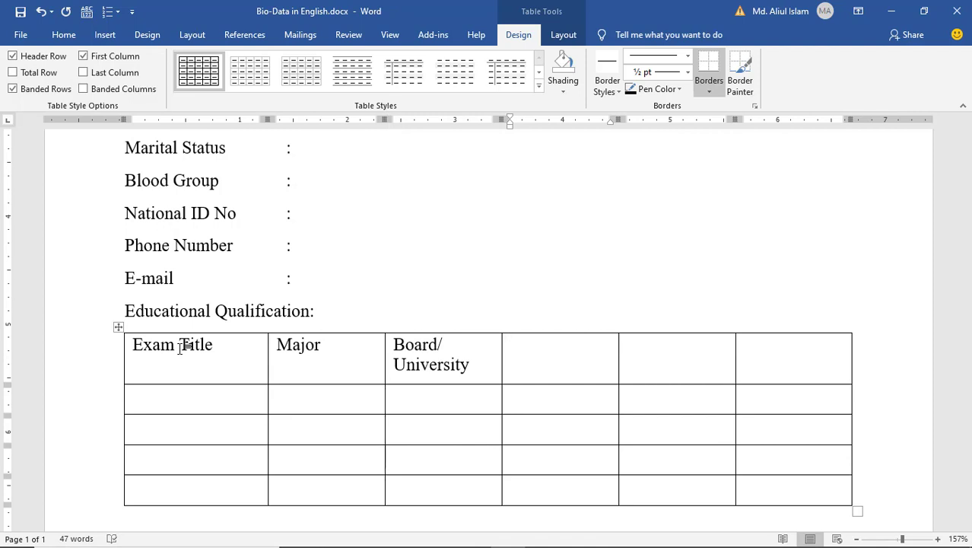
text(Result)
key(Tab)
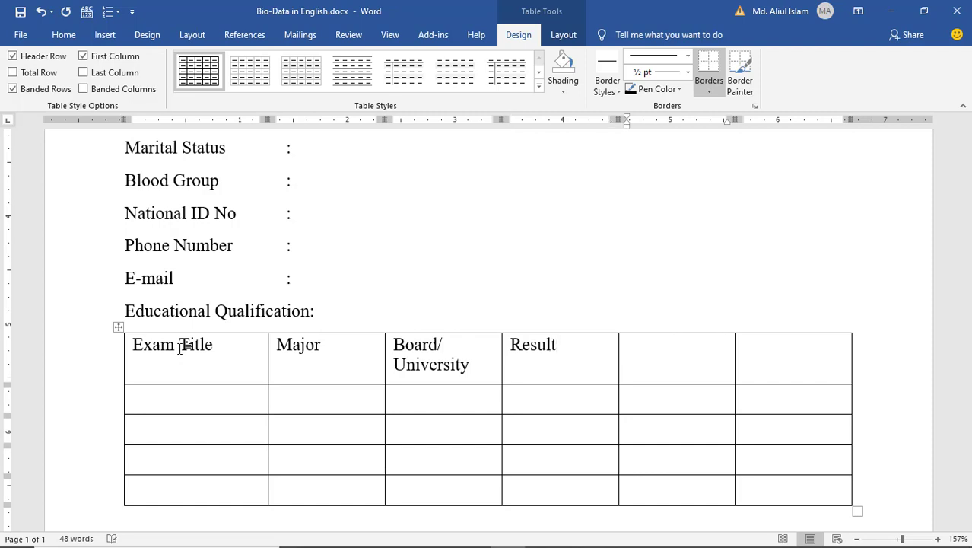
text(Passing Y)
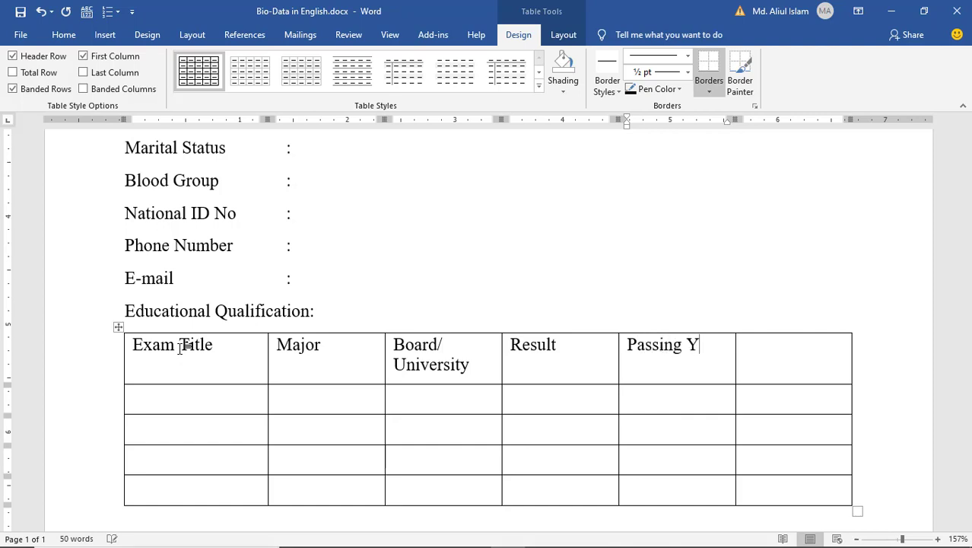
text(ear)
key(Tab)
text(Duration)
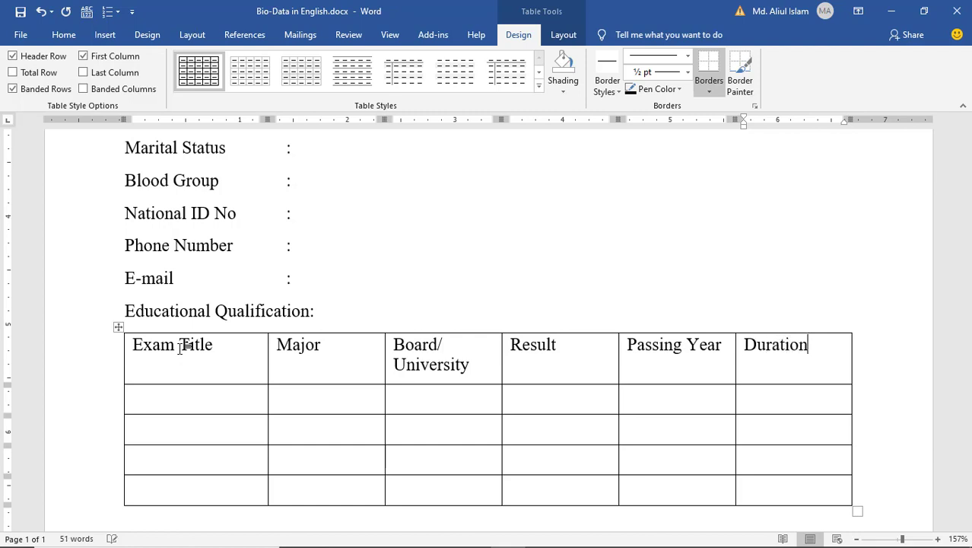
key(Tab)
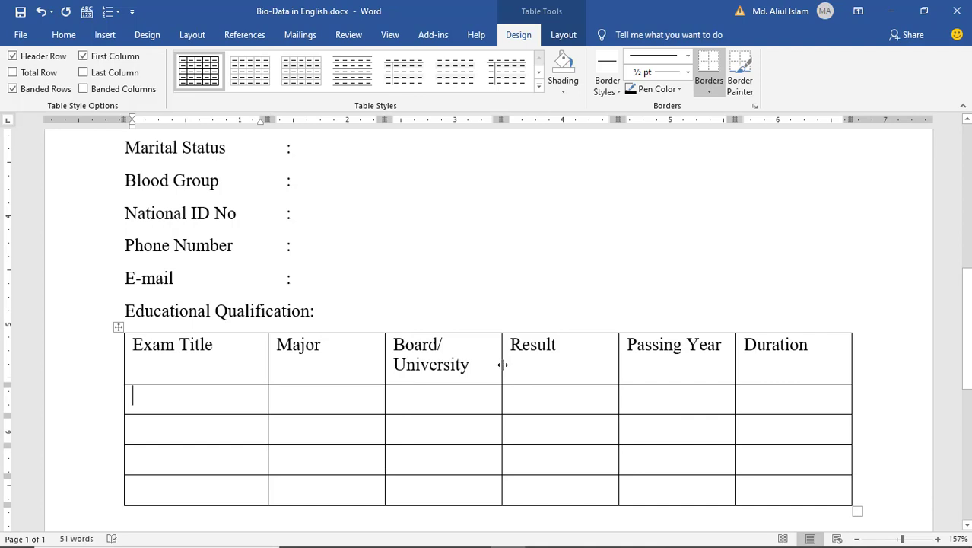
- Widen the Board/ University and Passing Year columns, then move to the line below the table
drag(501, 365, 535, 366)
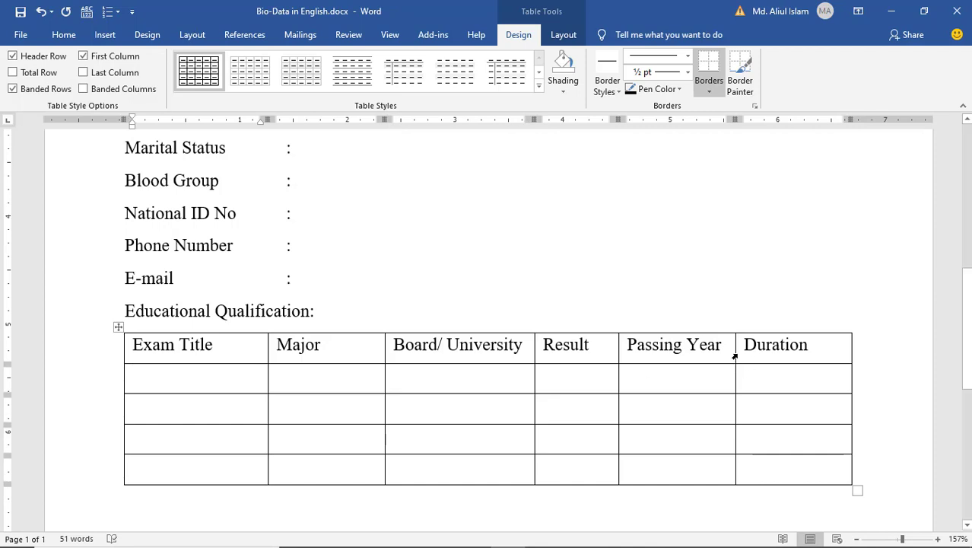
drag(734, 353, 763, 351)
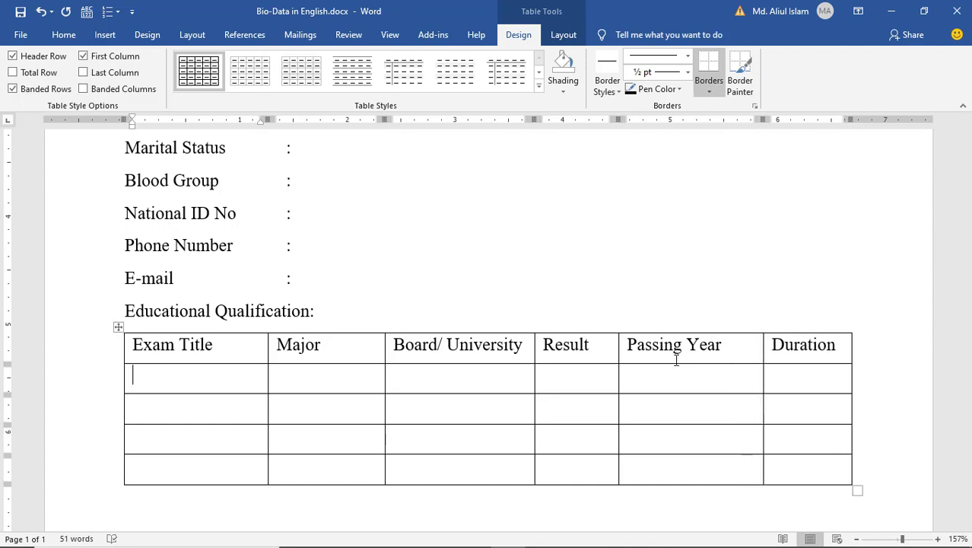
click(172, 375)
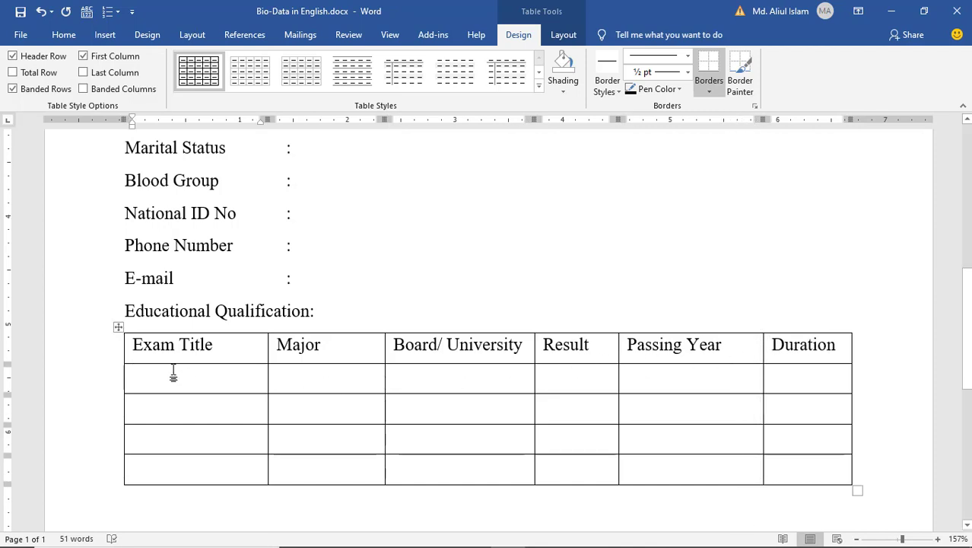
scroll(423, 418, down, 4)
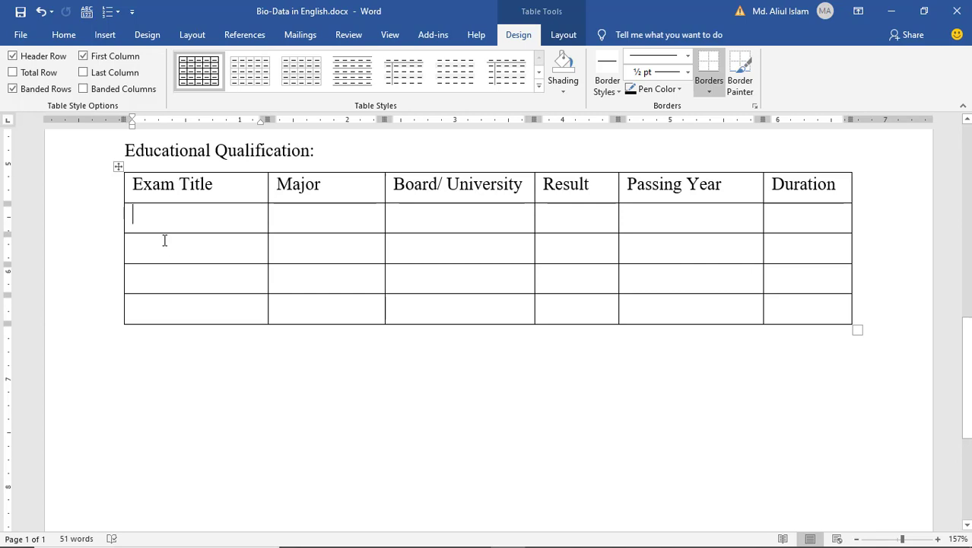
click(164, 254)
scroll(208, 323, up, 1)
click(334, 271)
click(423, 278)
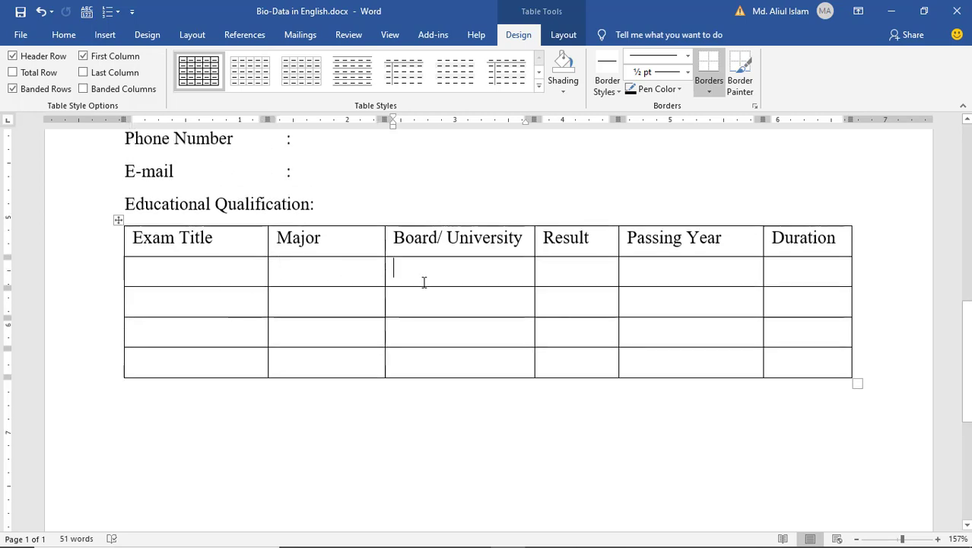
scroll(149, 367, down, 1)
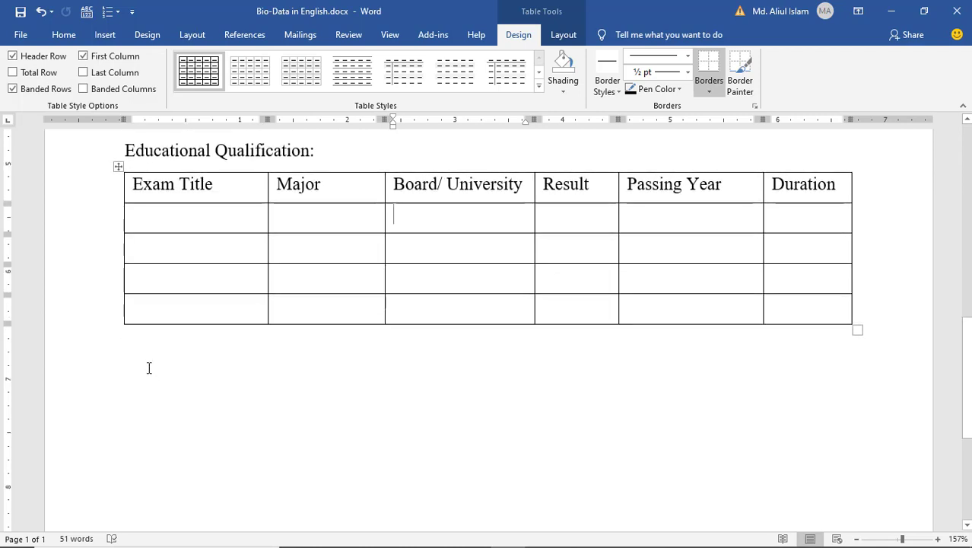
click(149, 368)
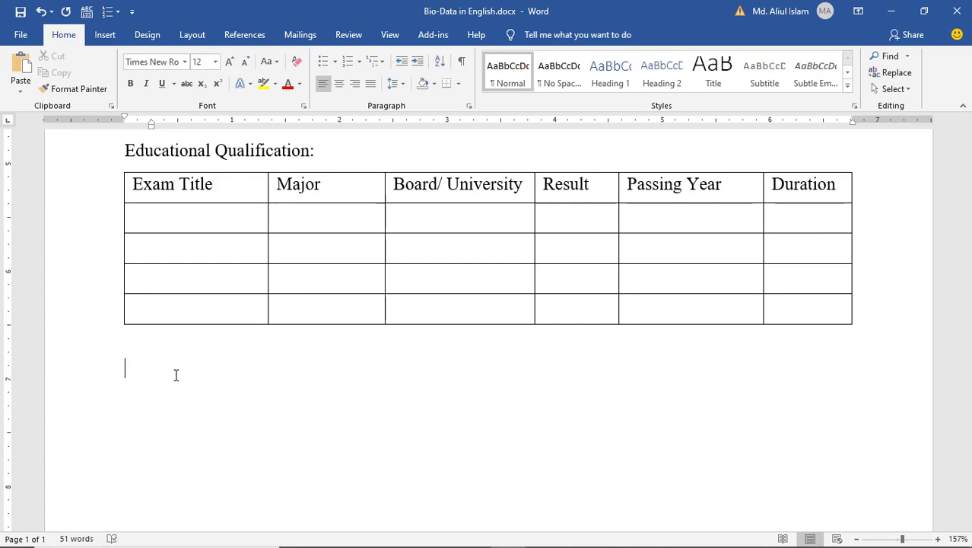
- Add Job Experience and Declaration labels with aligned colons below the table
text(Job Experience)
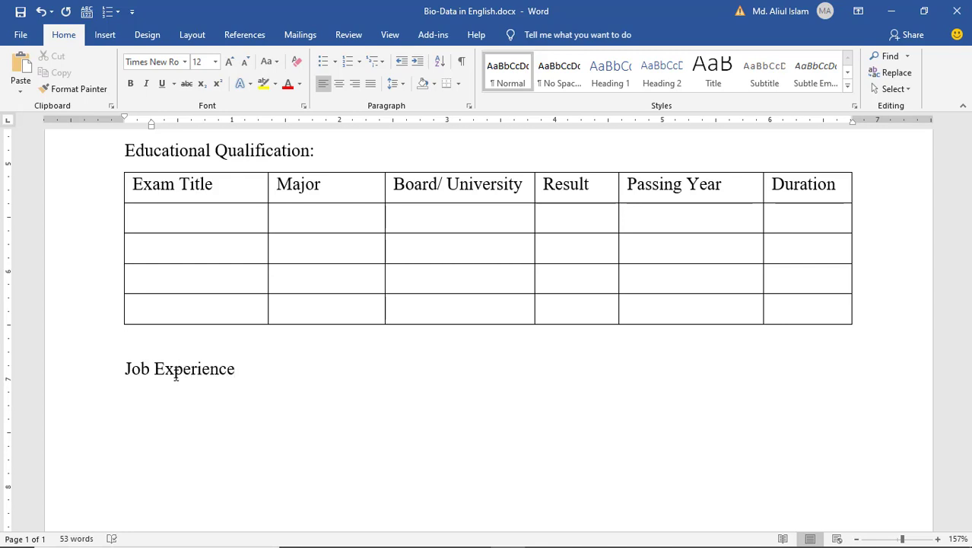
key(Tab)
key(Tab)
key(BackSpace)
text(:)
text(De)
text(c)
text(l)
text(aration)
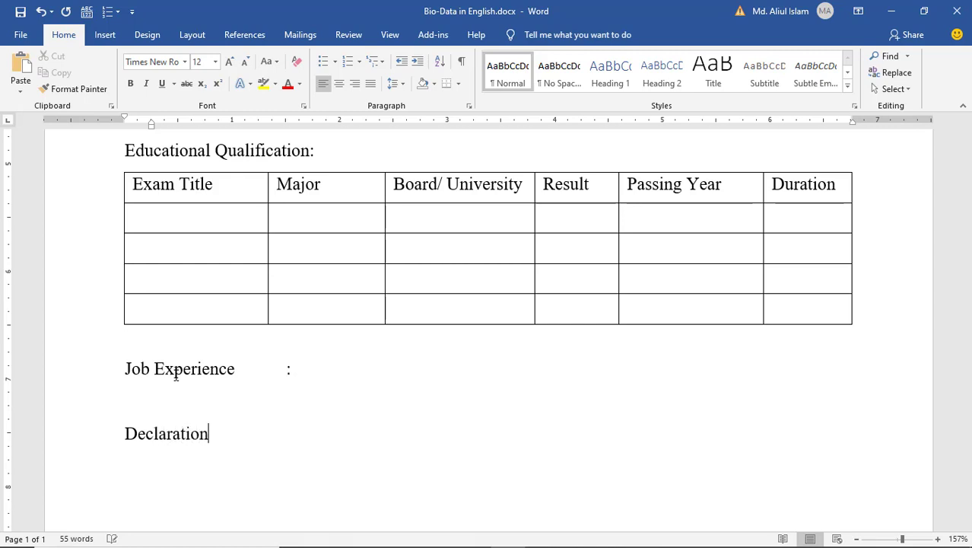
key(Tab)
key(Tab)
key(Return)
- Write 'The above information is true and correct to the best of my knowledge.'
text(The abo)
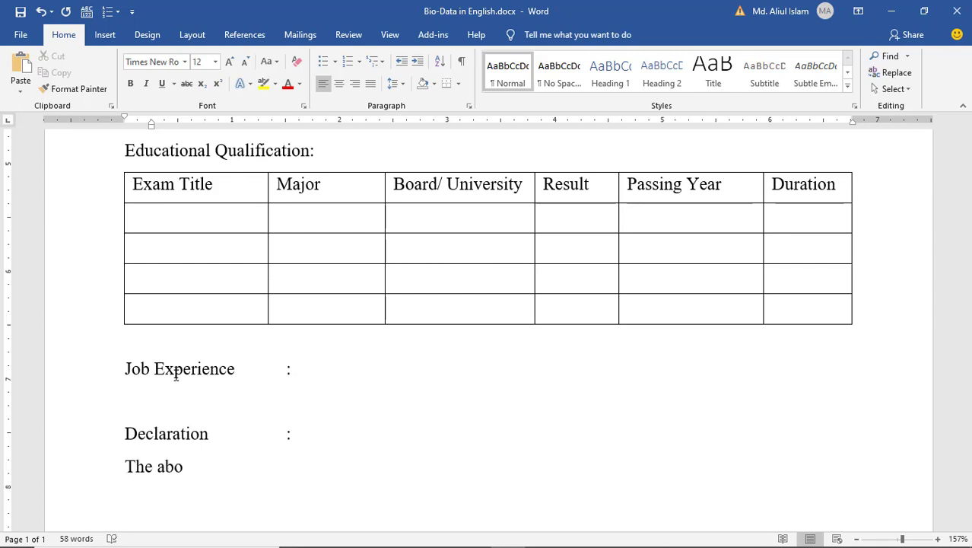
text(ve infor)
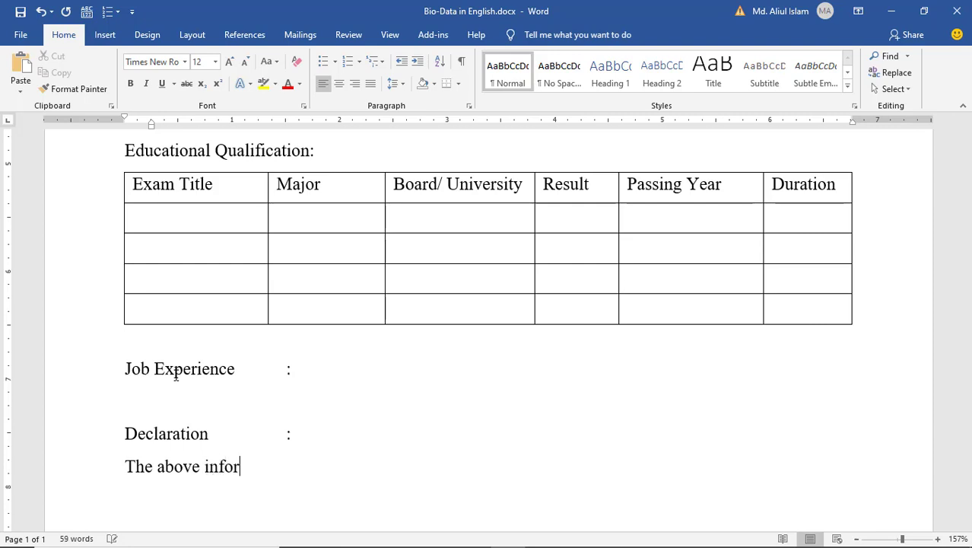
text(mation is )
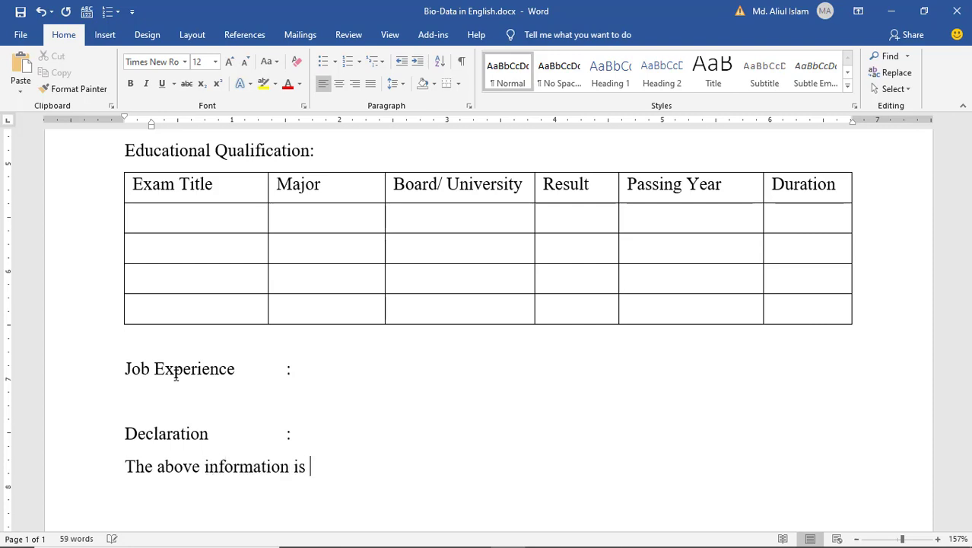
text(true and )
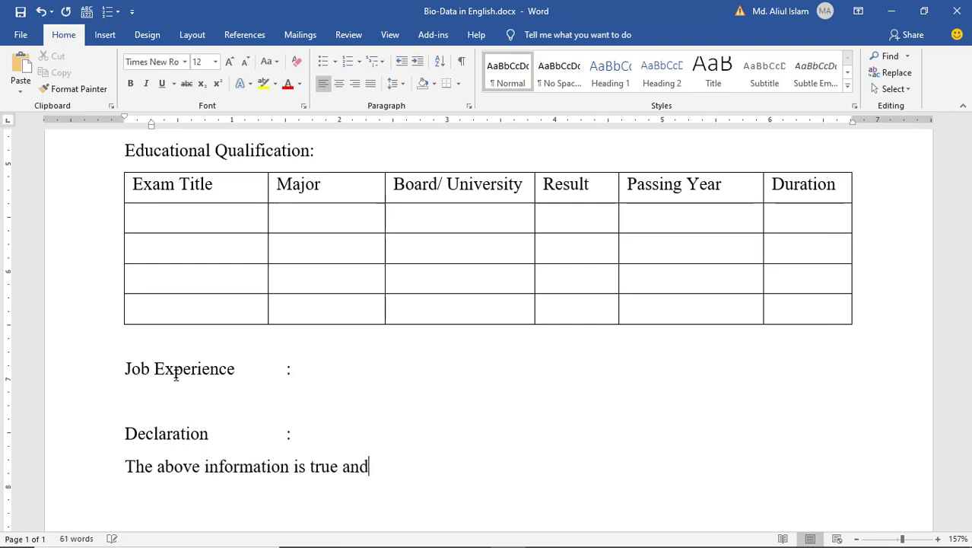
text(correct )
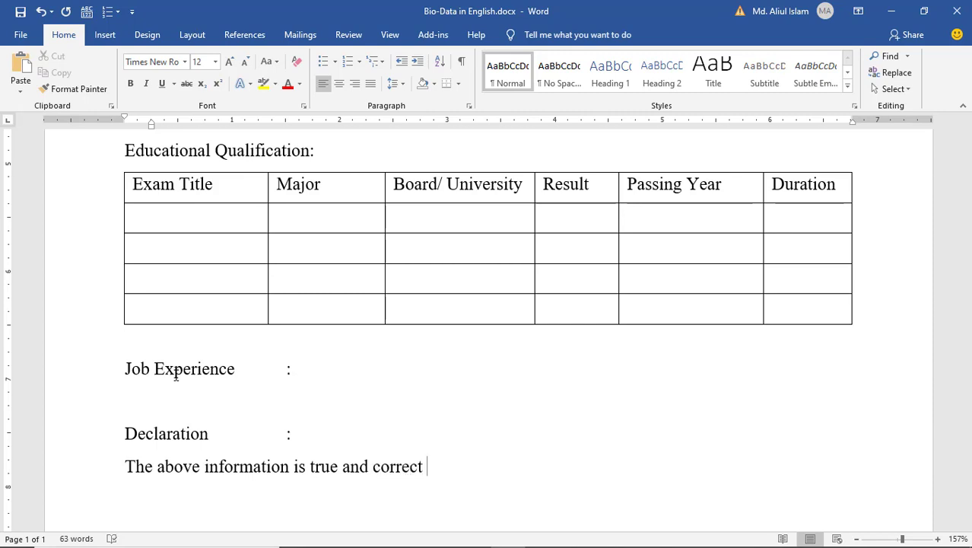
text(to the best of )
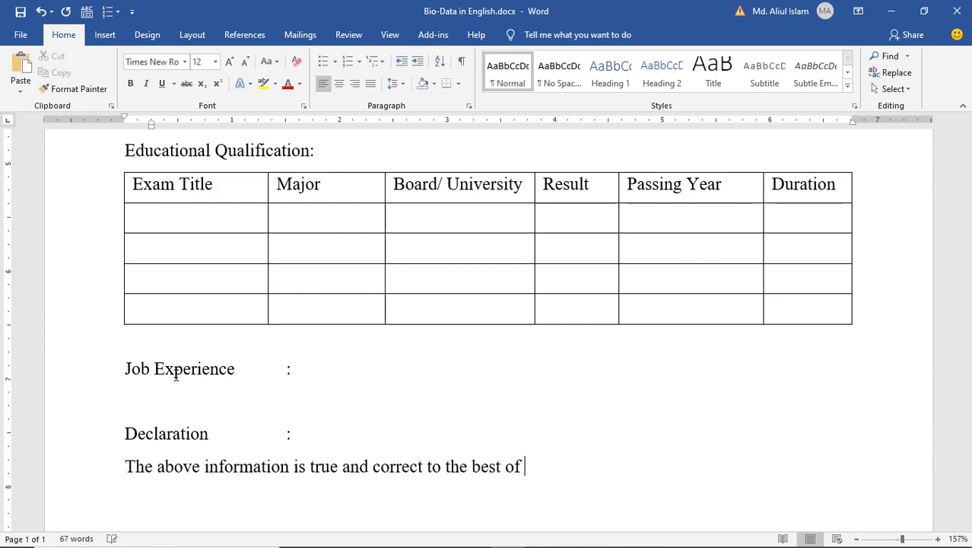
text(my knowled)
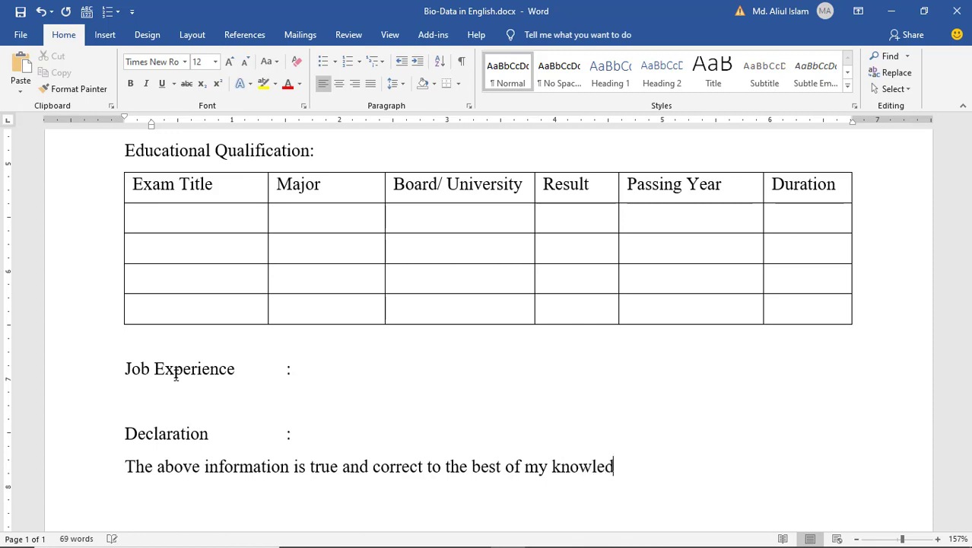
text(ge.)
key(Return)
scroll(178, 373, down, 5)
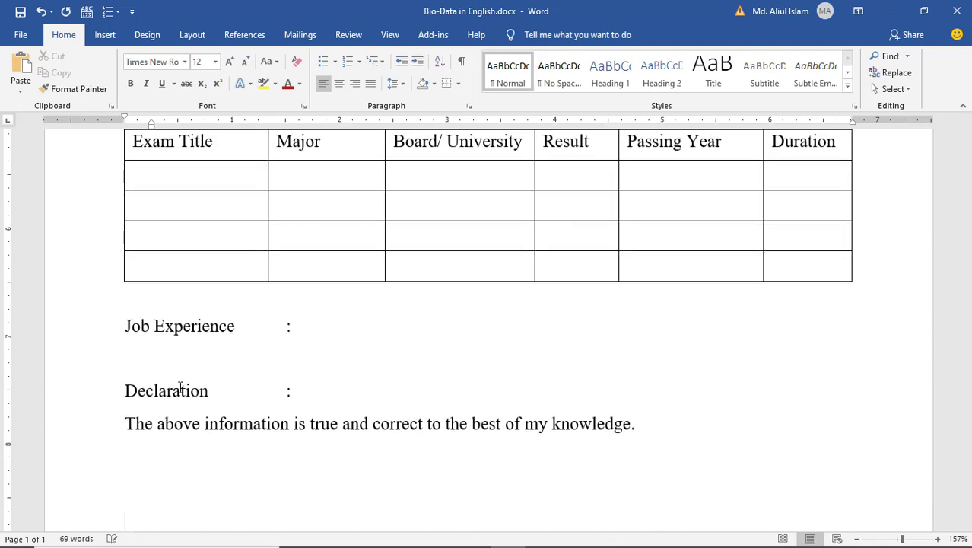
scroll(337, 379, down, 2)
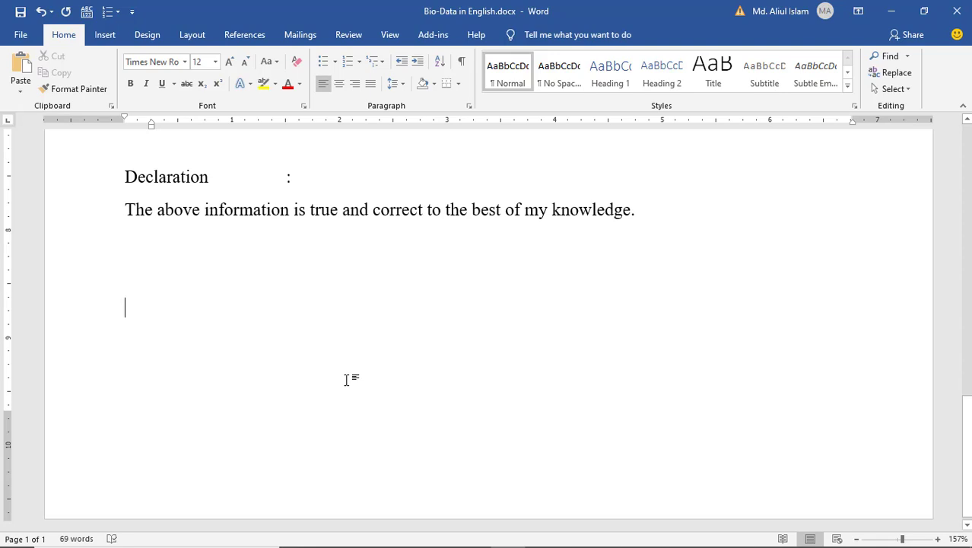
- Type 'Date:' with 'Signature' tabbed to the right, and the applicant's name in parentheses beneath it
text(Dat)
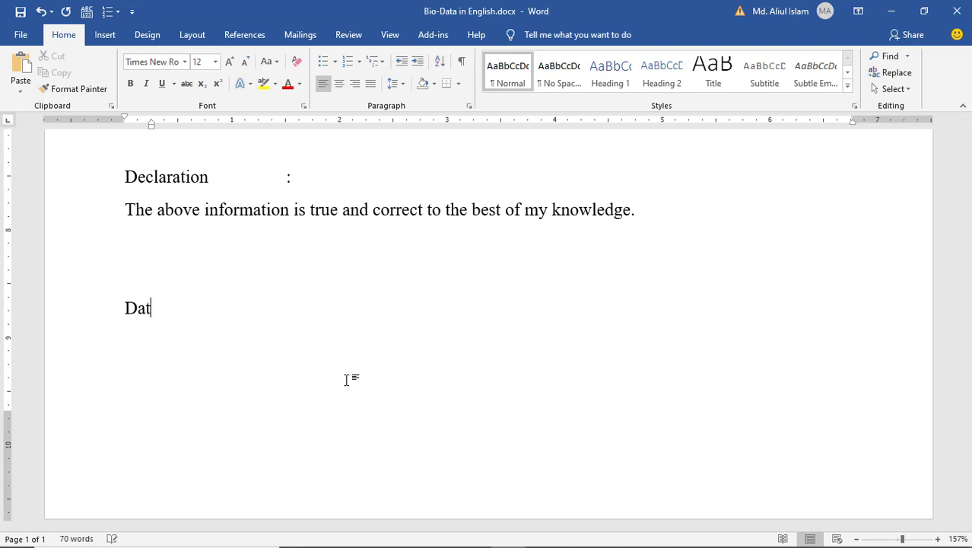
text(e:)
key(Tab)
key(Tab)
key(Tab)
key(Tab)
key(Tab)
key(Tab)
key(Tab)
key(Tab)
key(Tab)
key(Tab)
text(Signature)
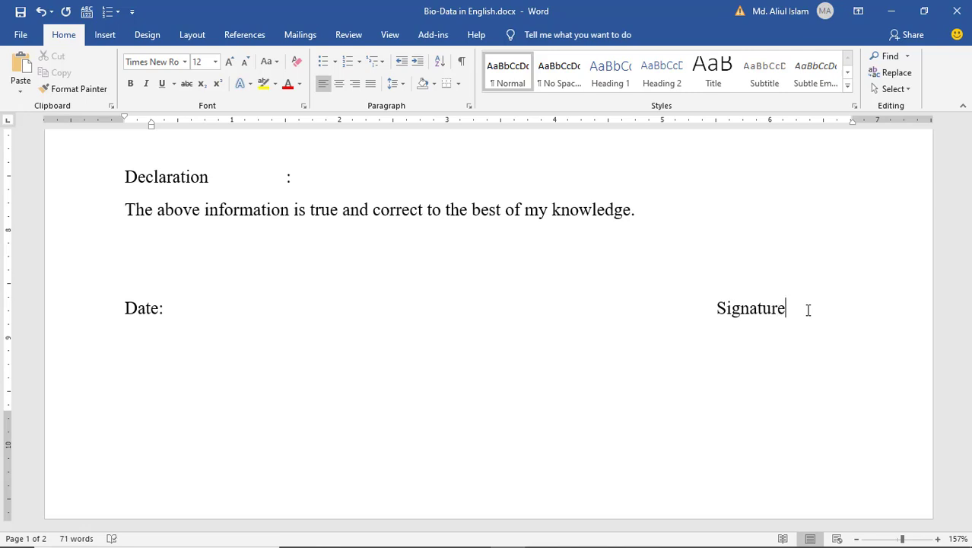
key(Return)
key(Tab)
key(Tab)
key(Tab)
text(M)
key(BackSpace)
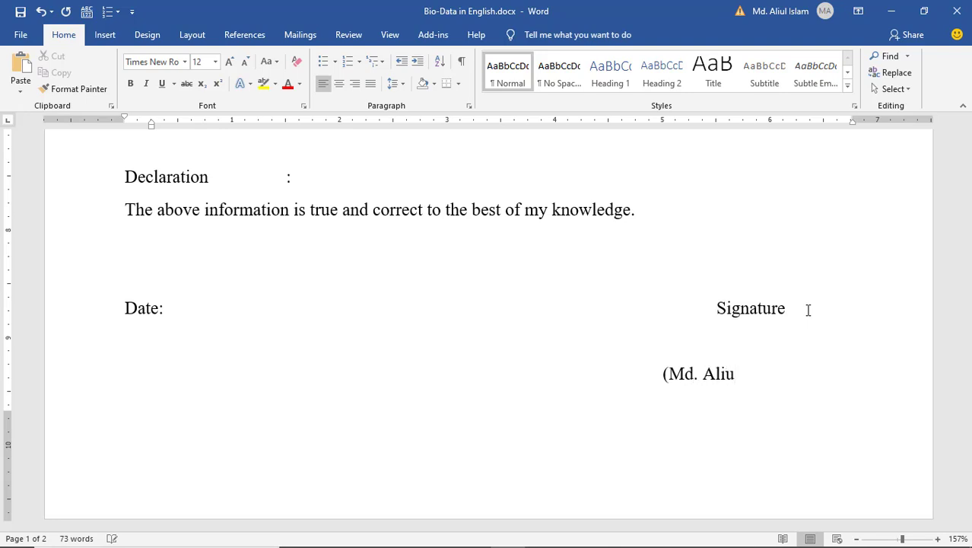
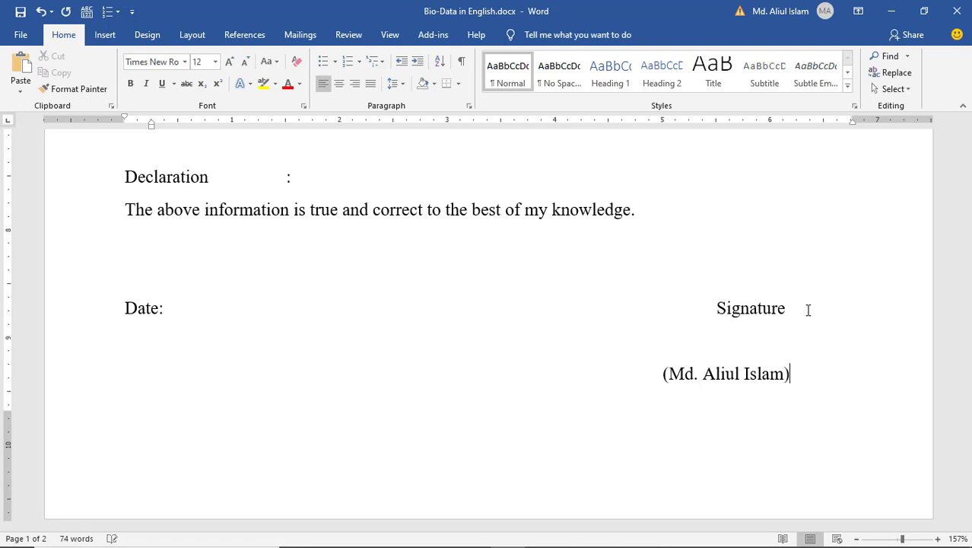
- Shift Signature and the bracketed name right with tabs so they line up
click(665, 375)
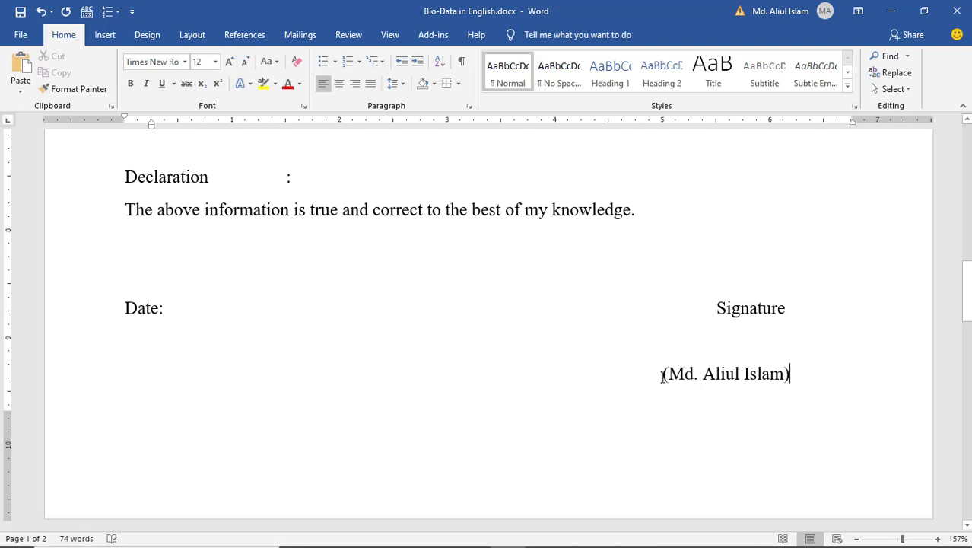
key(Tab)
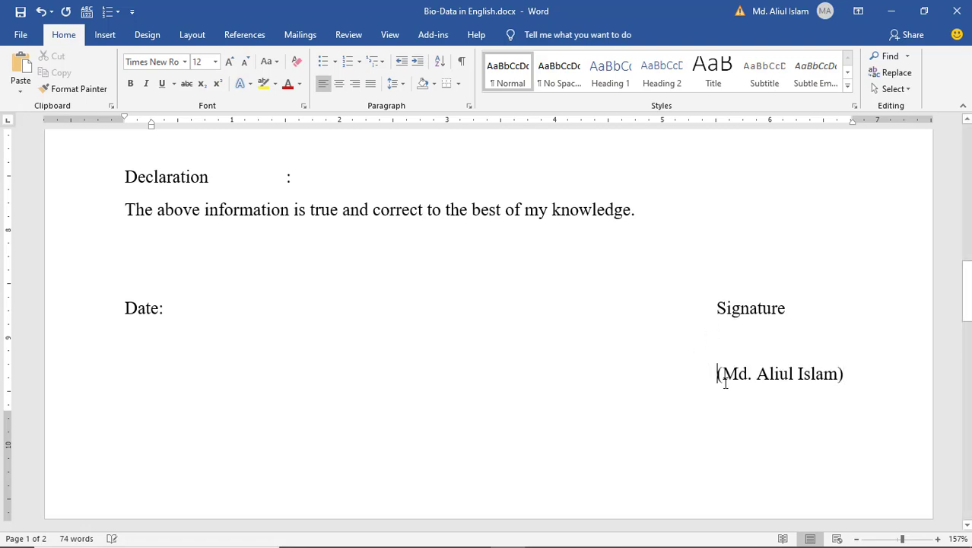
click(757, 340)
click(717, 307)
click(720, 376)
click(718, 308)
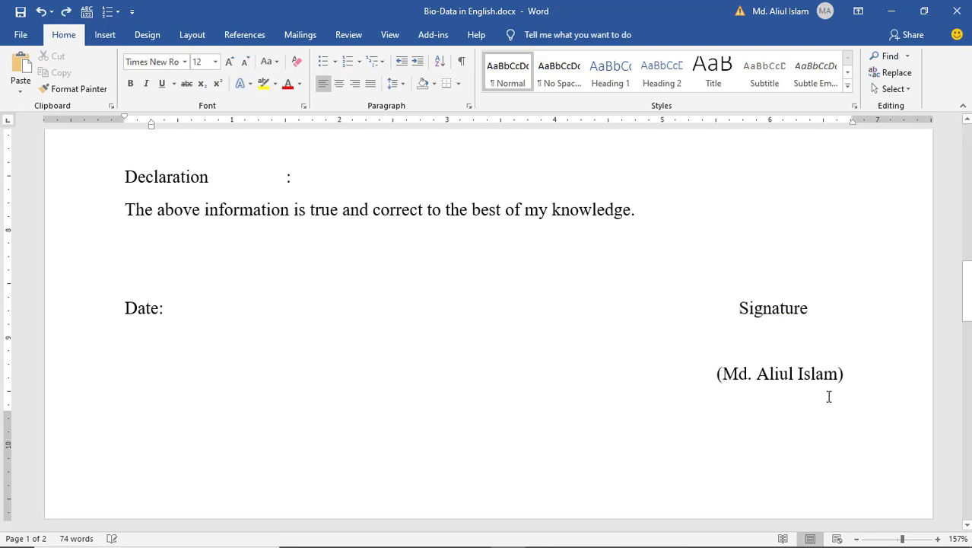
click(869, 382)
- Draw a straight line between Signature and the bracketed name
click(109, 40)
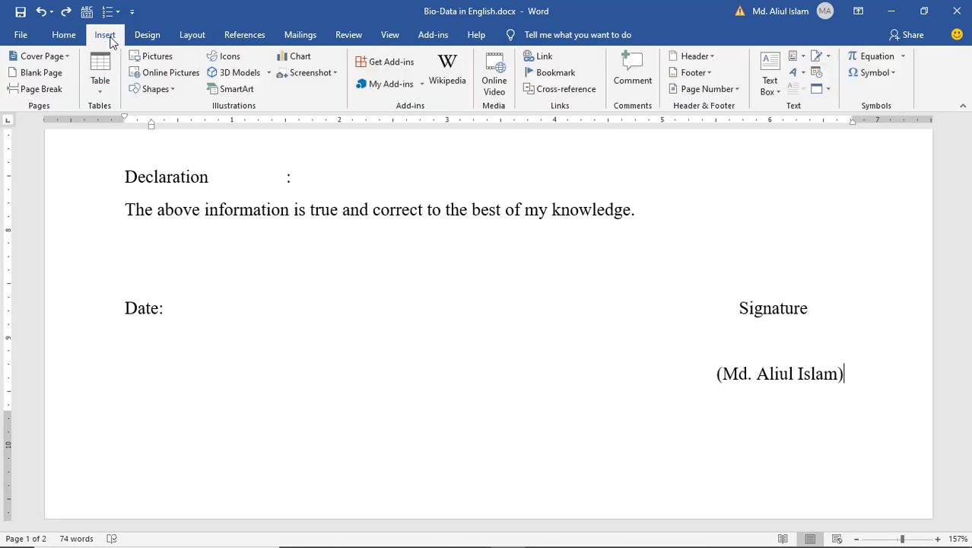
click(160, 90)
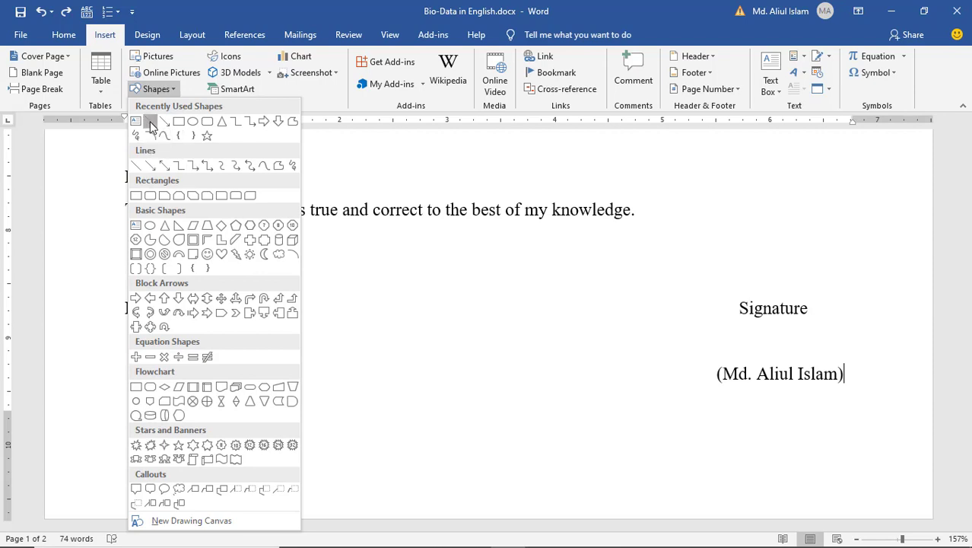
click(150, 122)
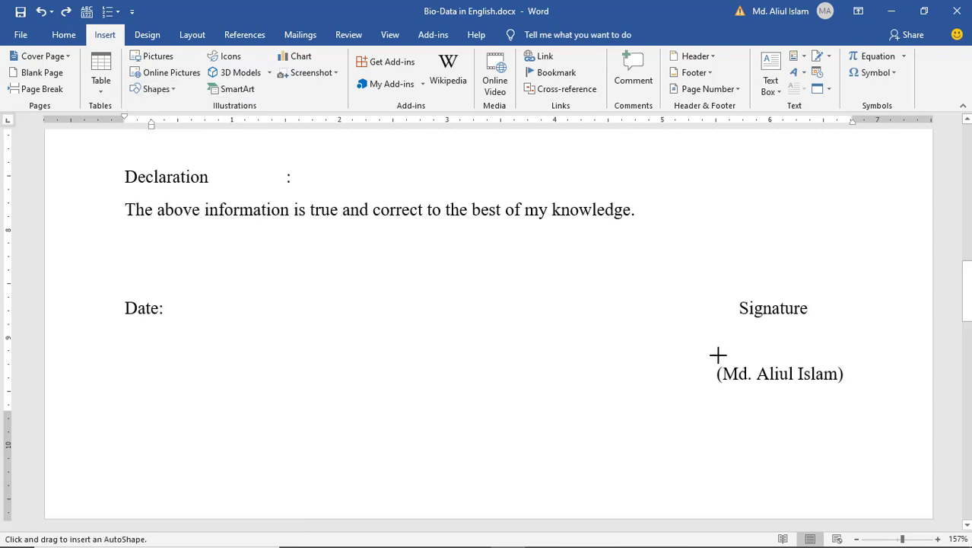
drag(718, 355, 838, 353)
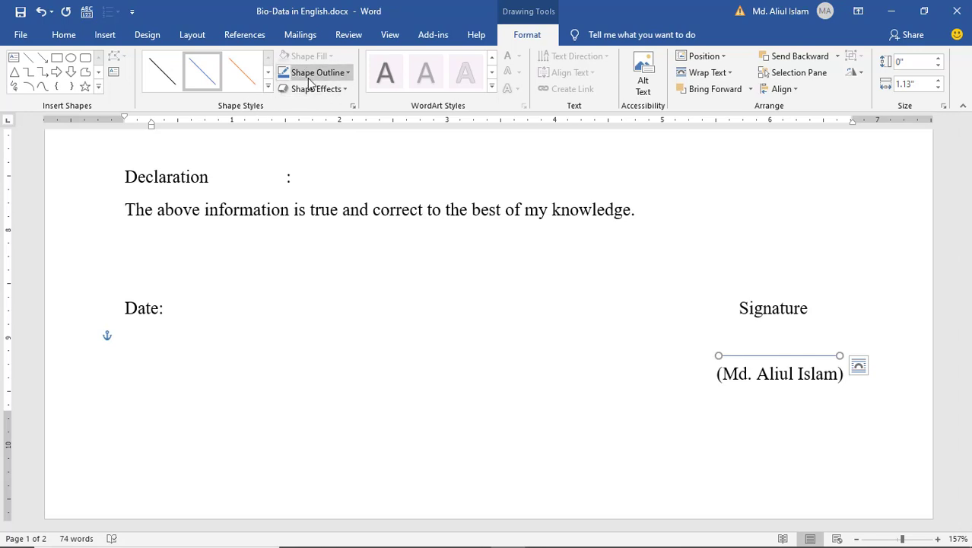
- Give the signature line a black, dashed outline
click(346, 74)
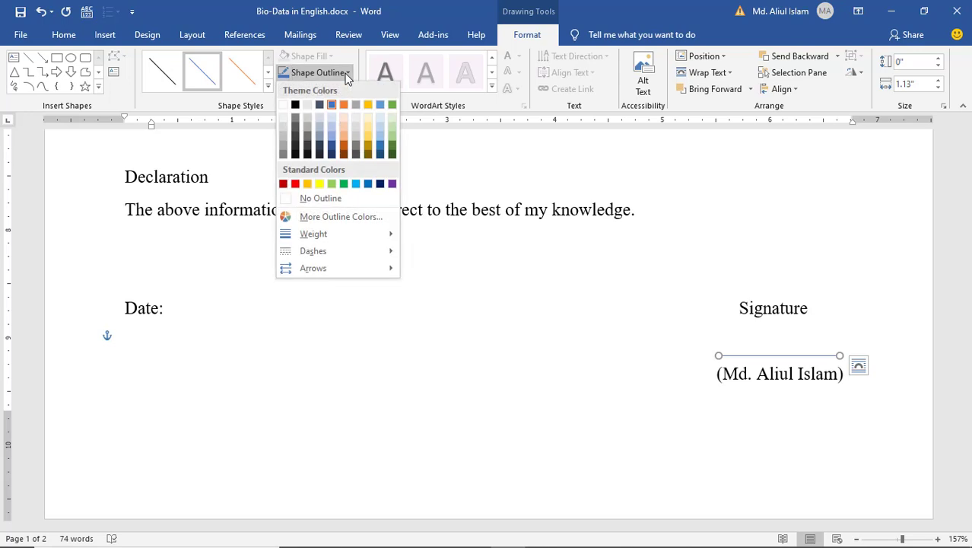
click(295, 105)
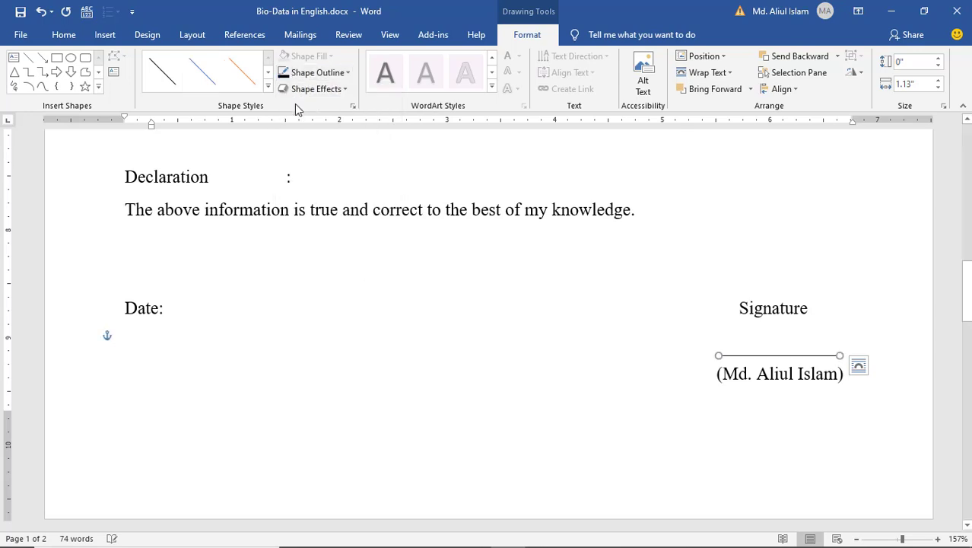
click(346, 73)
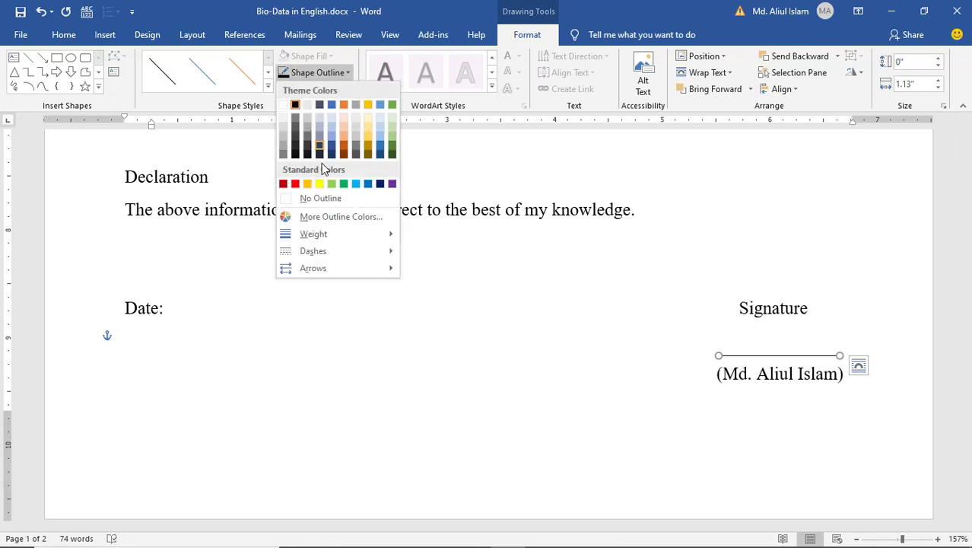
mouse_move(335, 251)
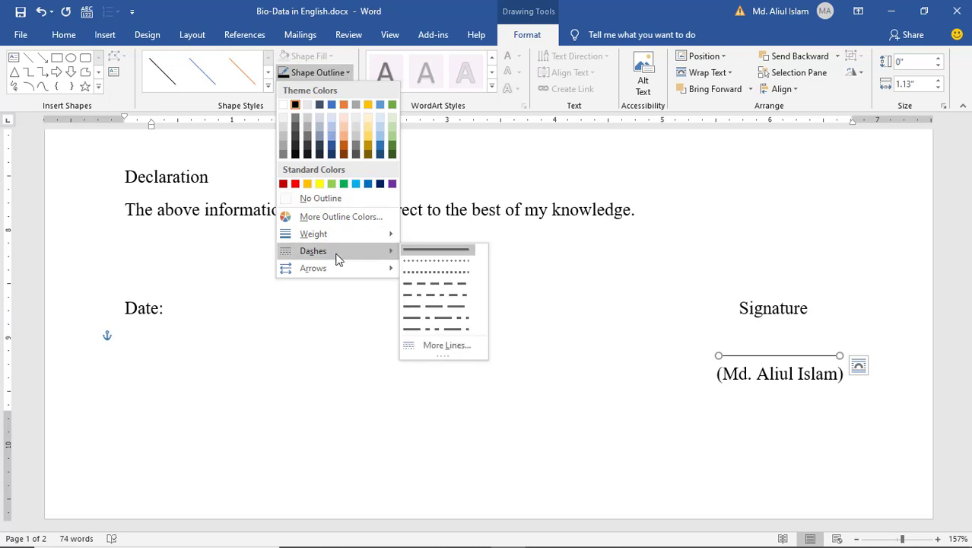
click(435, 284)
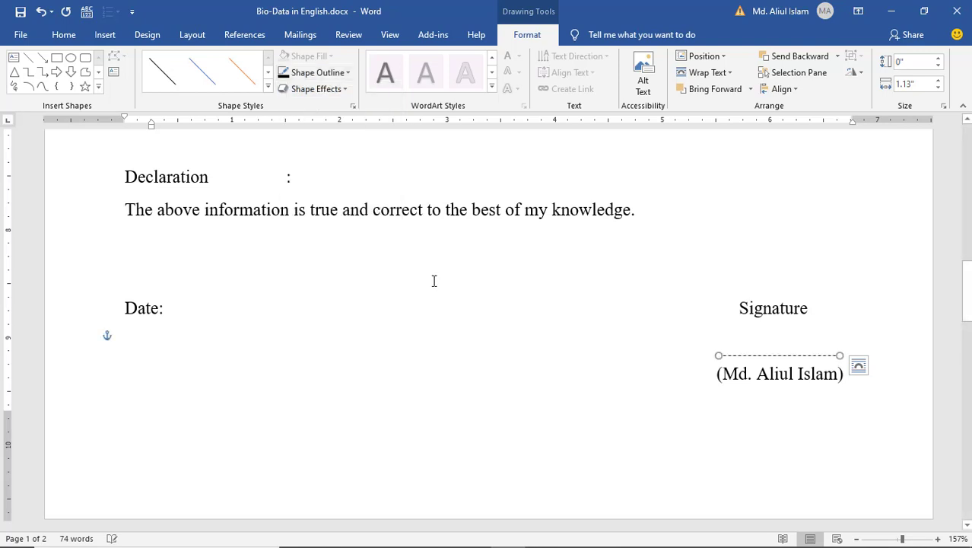
click(787, 338)
click(766, 383)
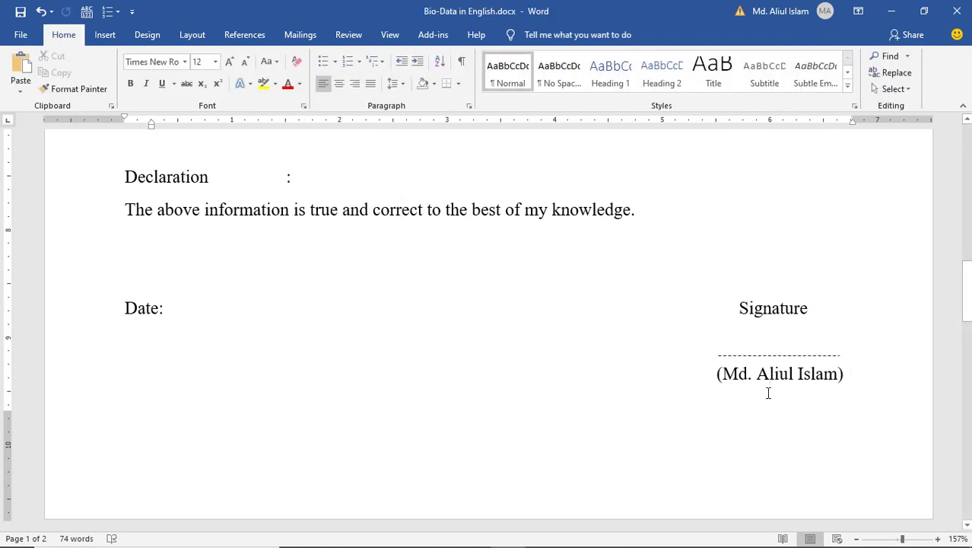
- Insert an empty paragraph after the Bio-Data title, above the Name field
scroll(631, 393, up, 5)
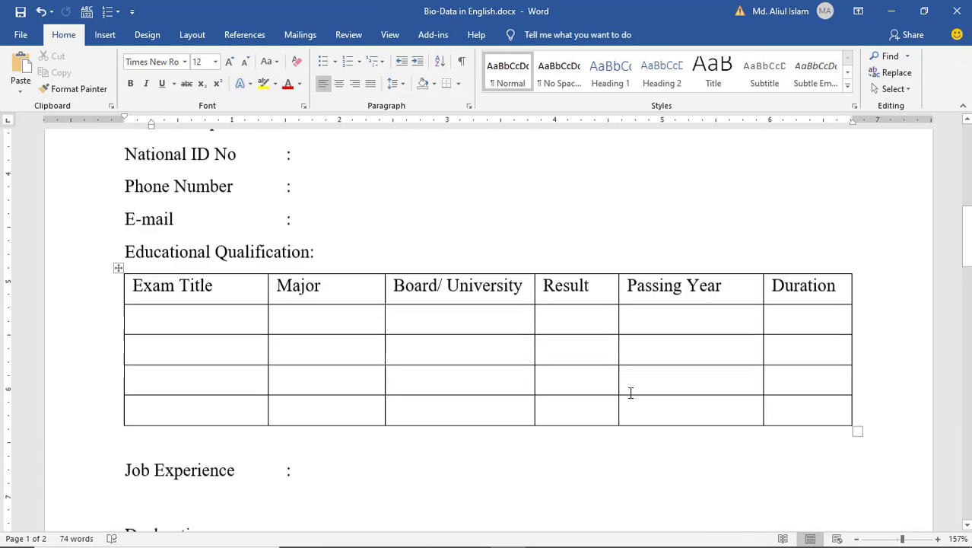
scroll(630, 392, down, 3)
scroll(758, 389, down, 2)
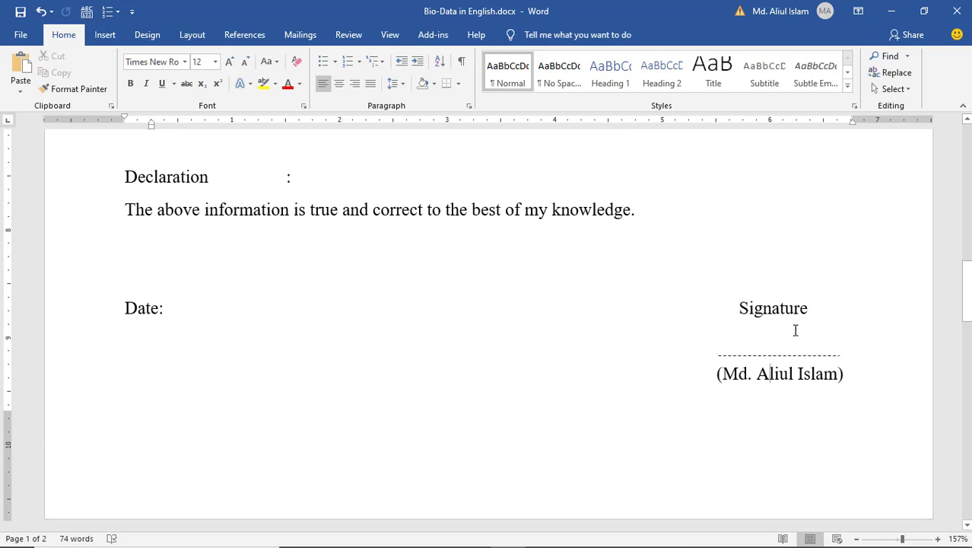
click(184, 312)
scroll(527, 348, up, 20)
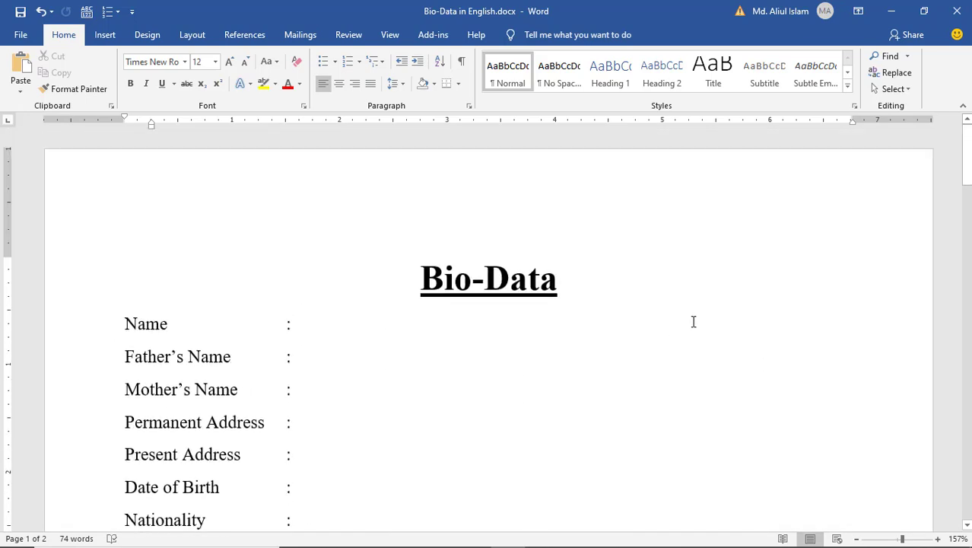
click(584, 291)
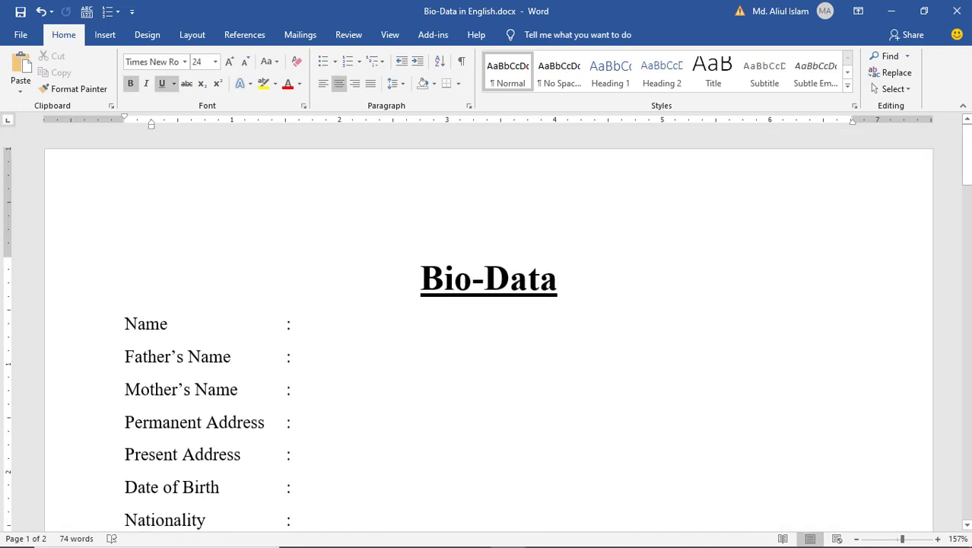
key(Return)
scroll(660, 313, down, 1)
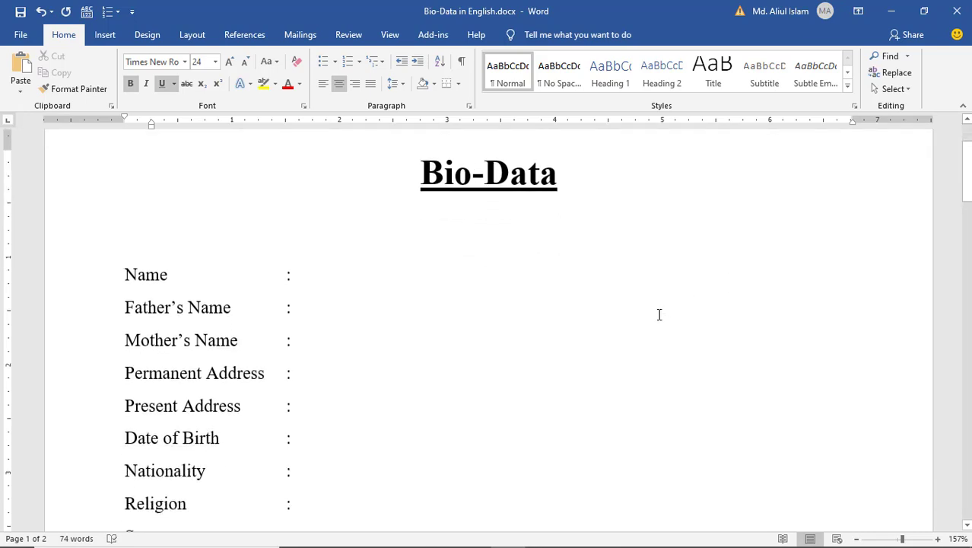
scroll(659, 312, up, 2)
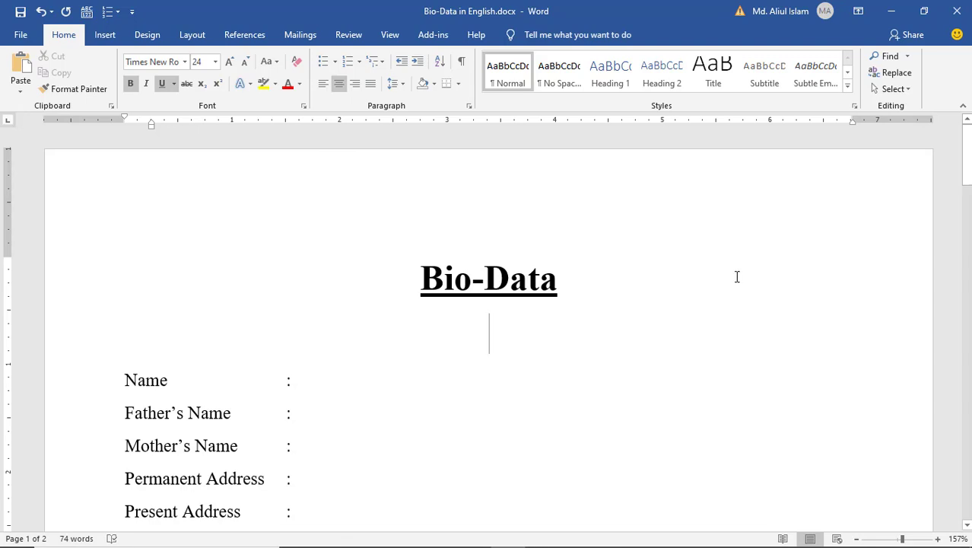
- Draw a rectangle to the right of the Bio-Data title
click(105, 35)
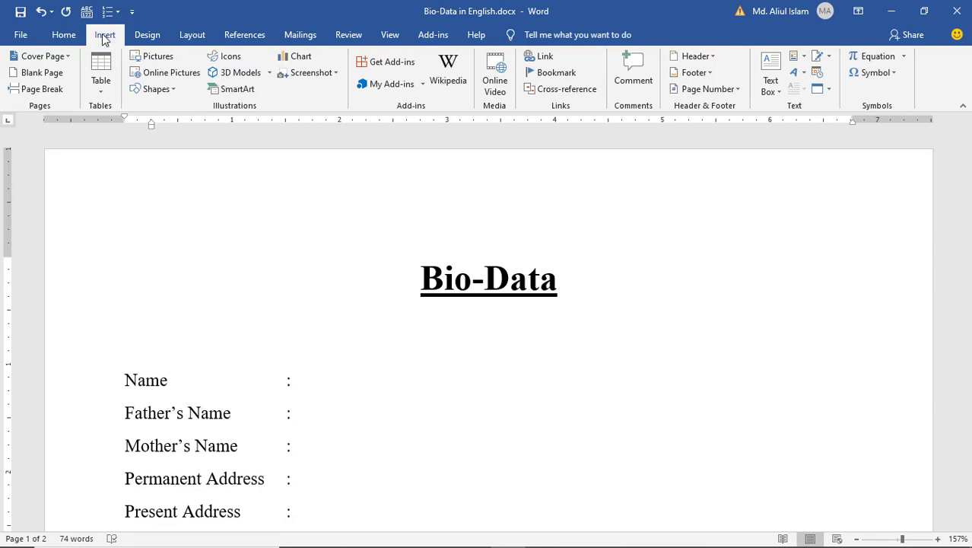
click(155, 93)
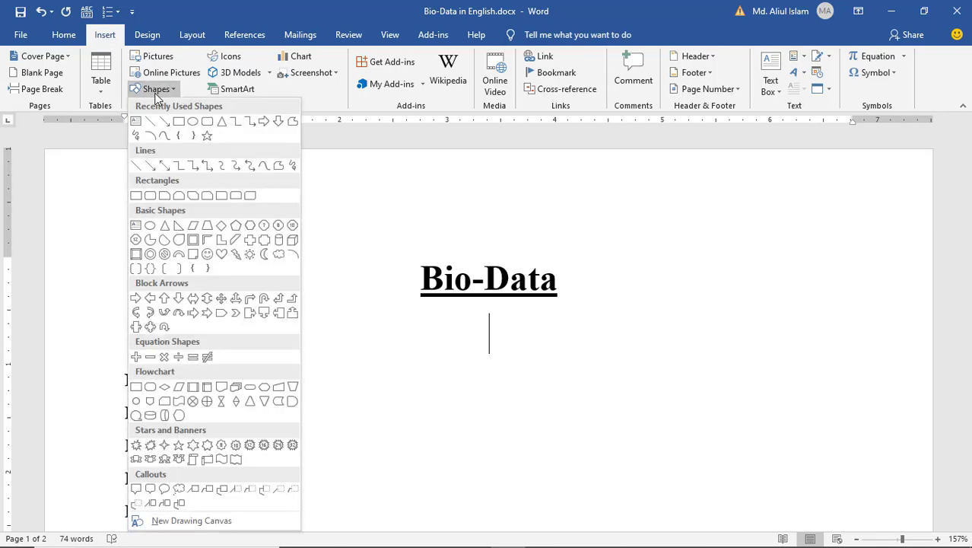
click(138, 198)
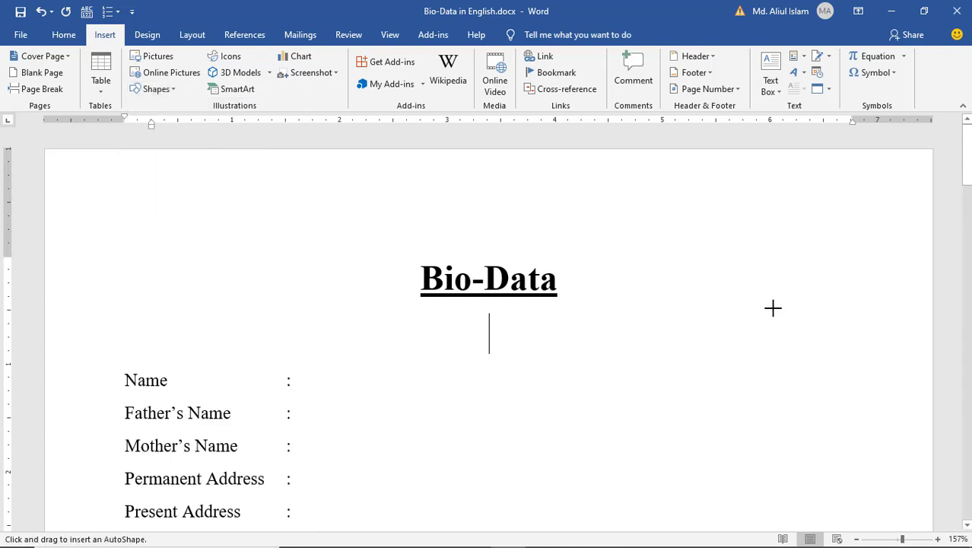
mouse_move(751, 279)
mouse_down()
mouse_move(818, 312)
mouse_move(867, 441)
mouse_move(883, 433)
mouse_up()
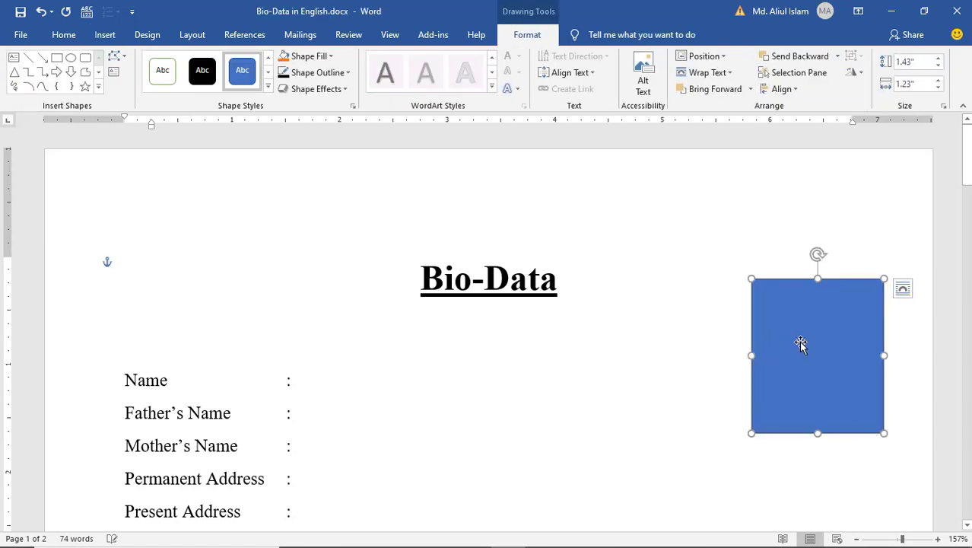
- Give the rectangle a white fill and a black outline
click(329, 58)
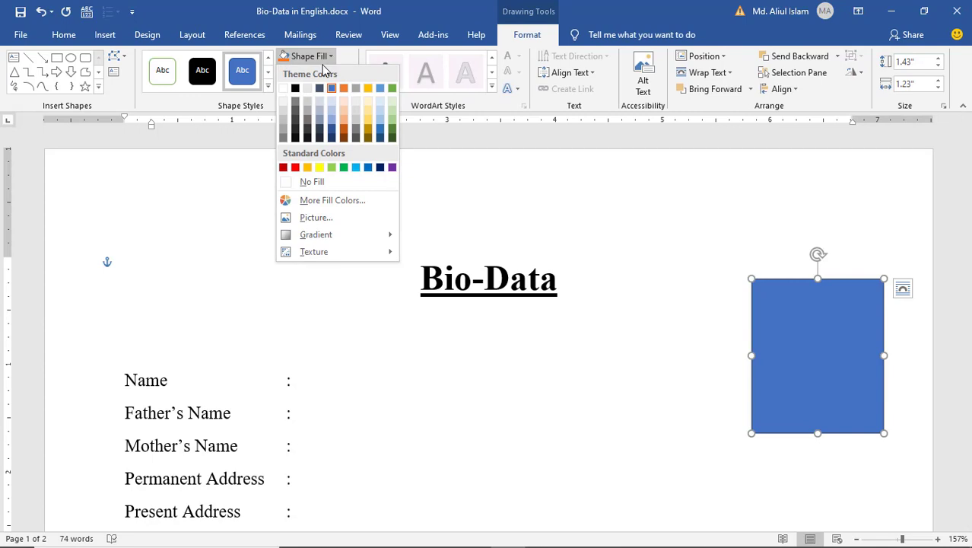
click(285, 89)
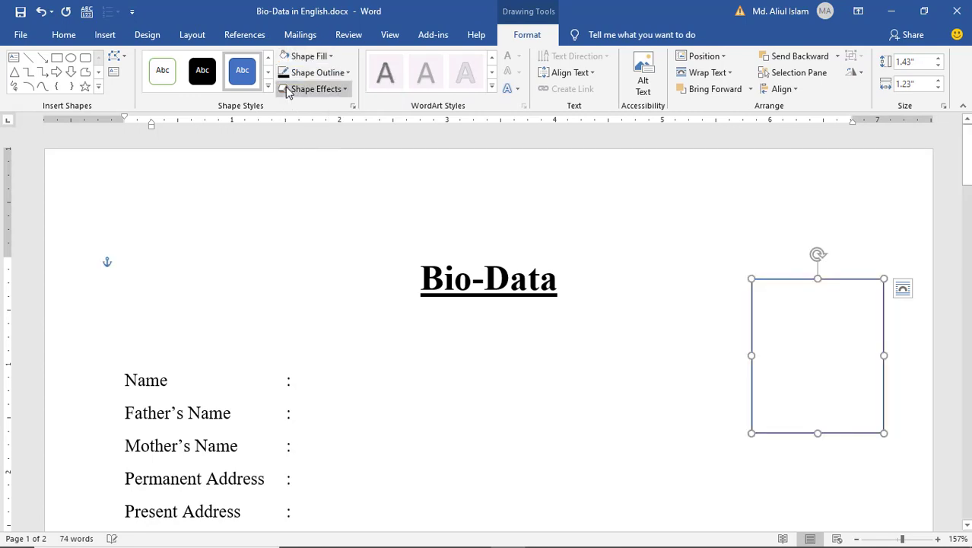
click(349, 74)
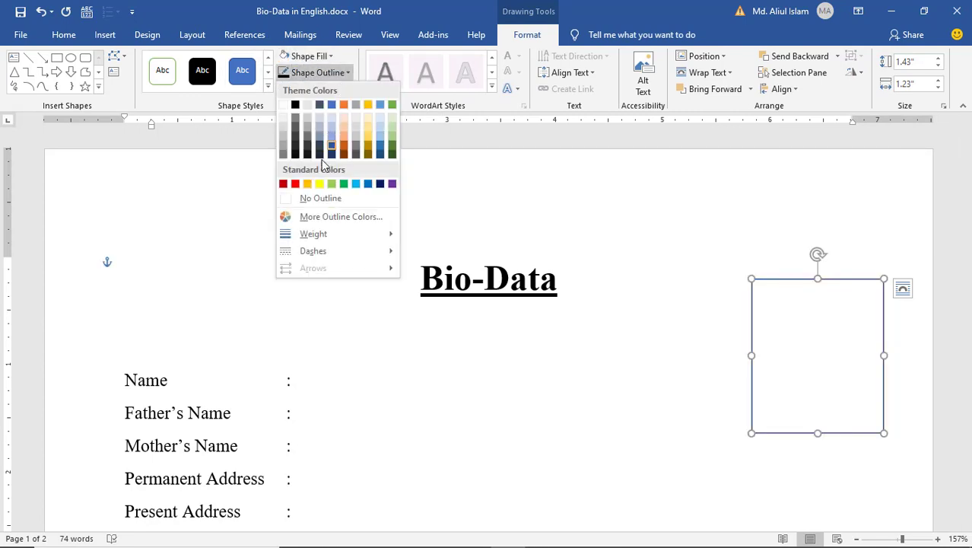
click(297, 103)
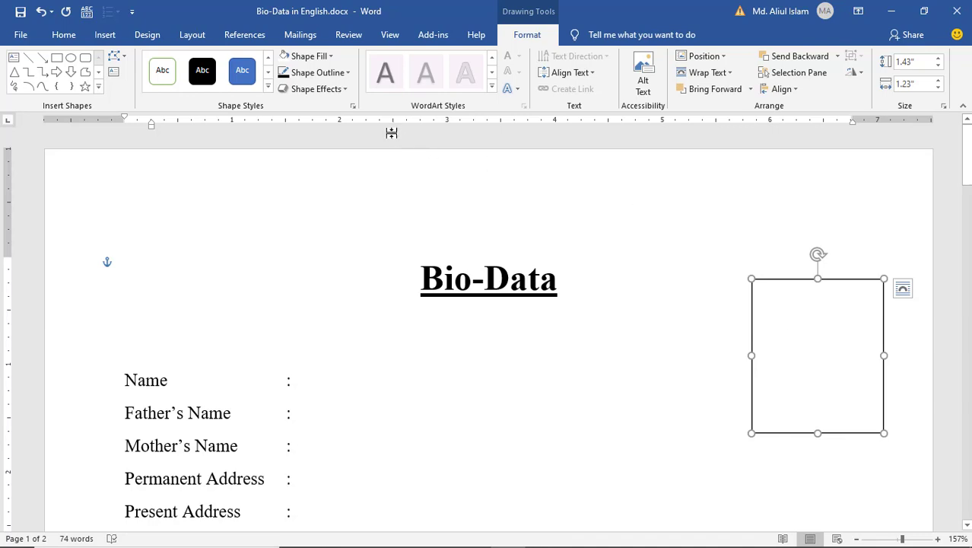
- Fill the rectangle with the portrait photo from Local Disk (E:) > Photo&Signature
click(329, 61)
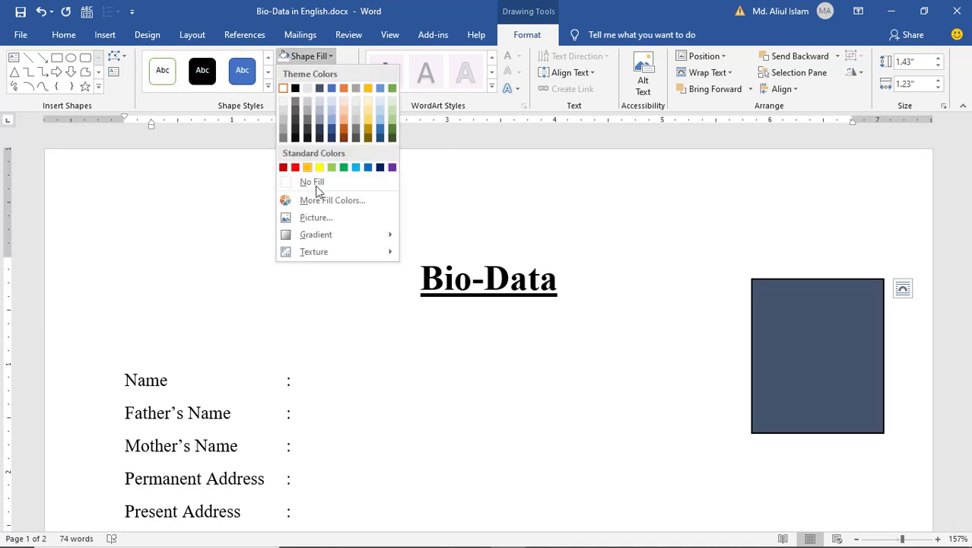
click(318, 220)
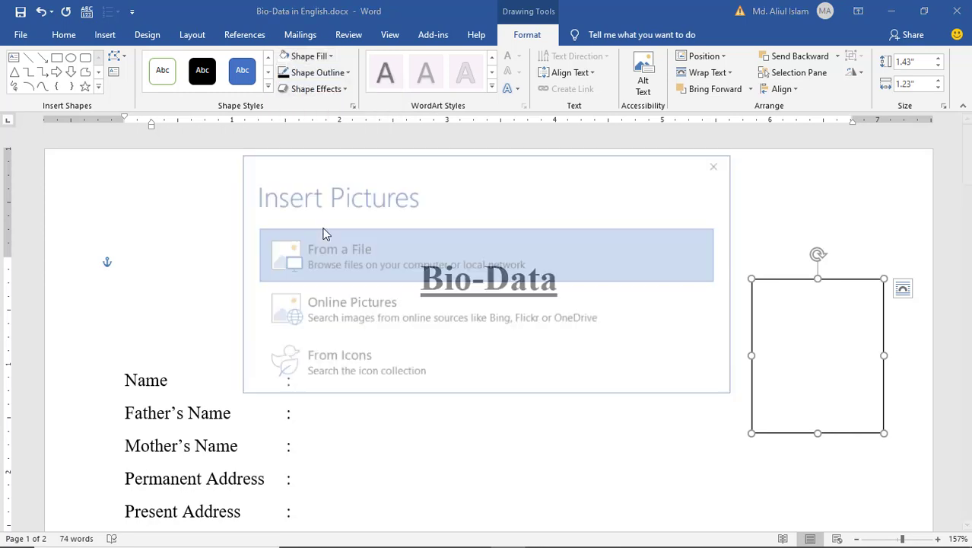
click(387, 258)
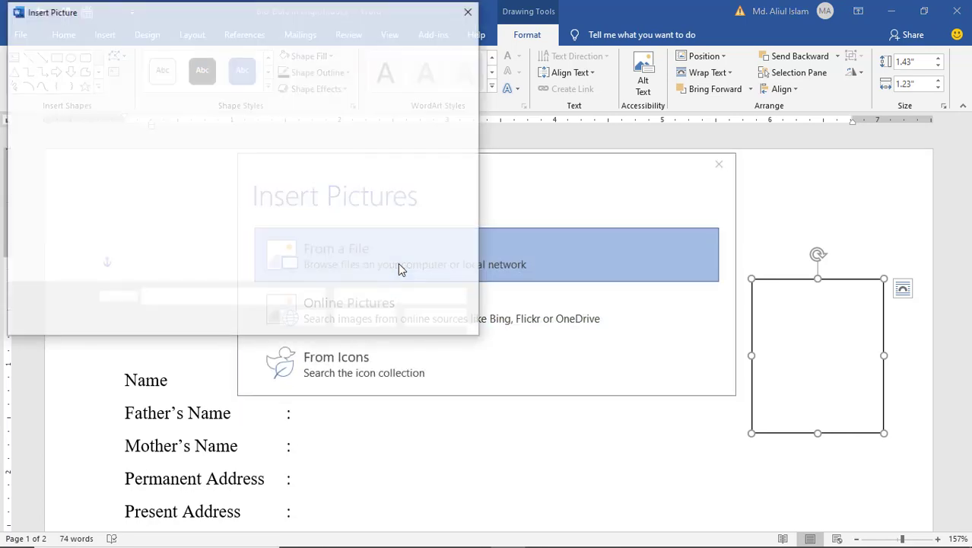
drag(145, 214, 147, 224)
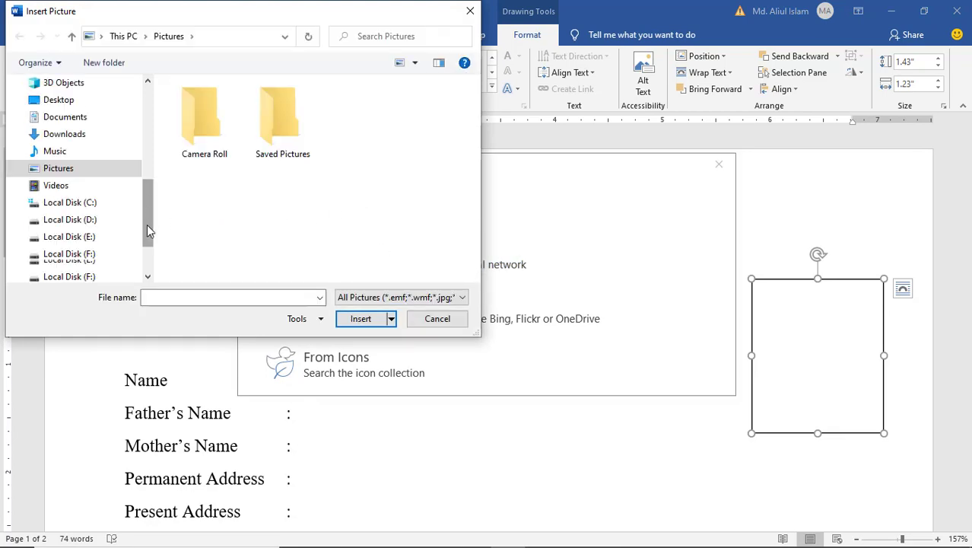
click(76, 219)
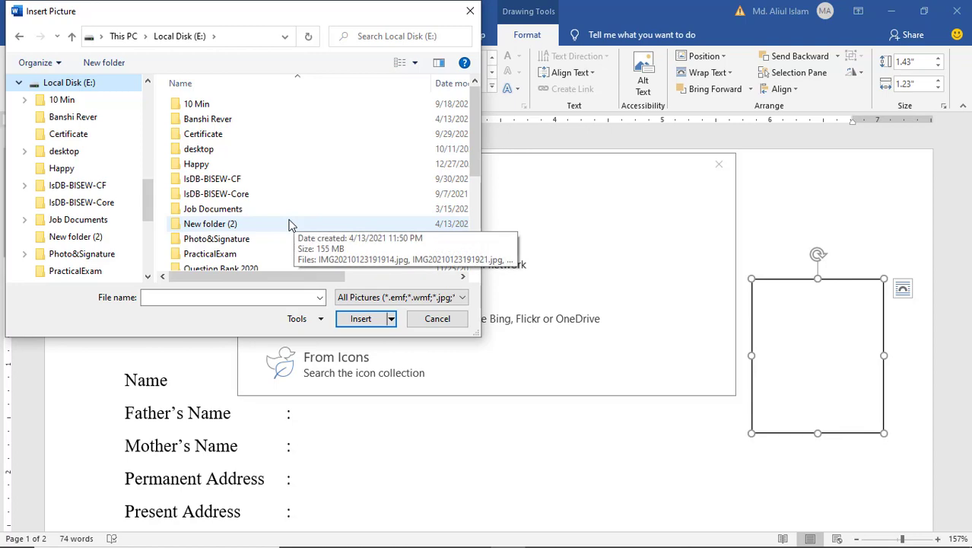
scroll(289, 224, down, 1)
double_click(240, 204)
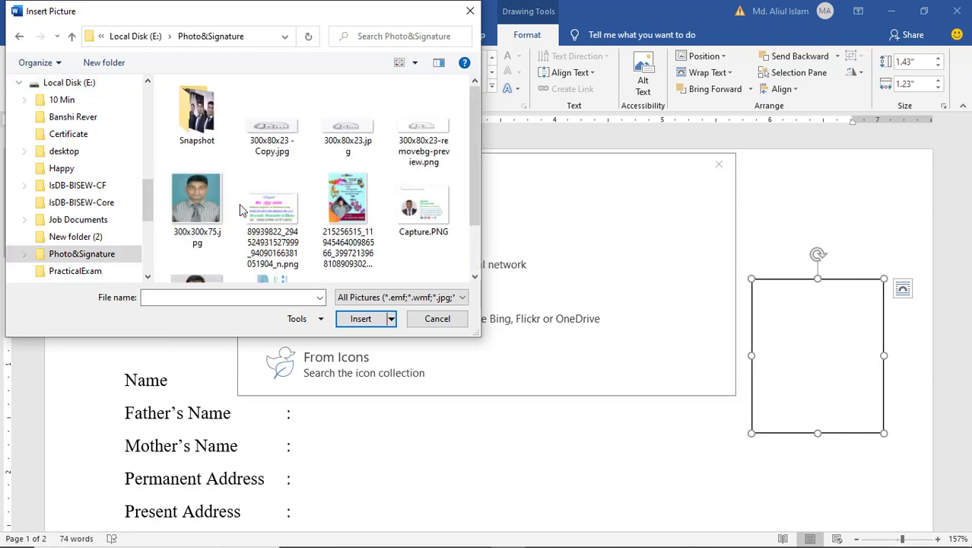
scroll(240, 204, down, 1)
key(Escape)
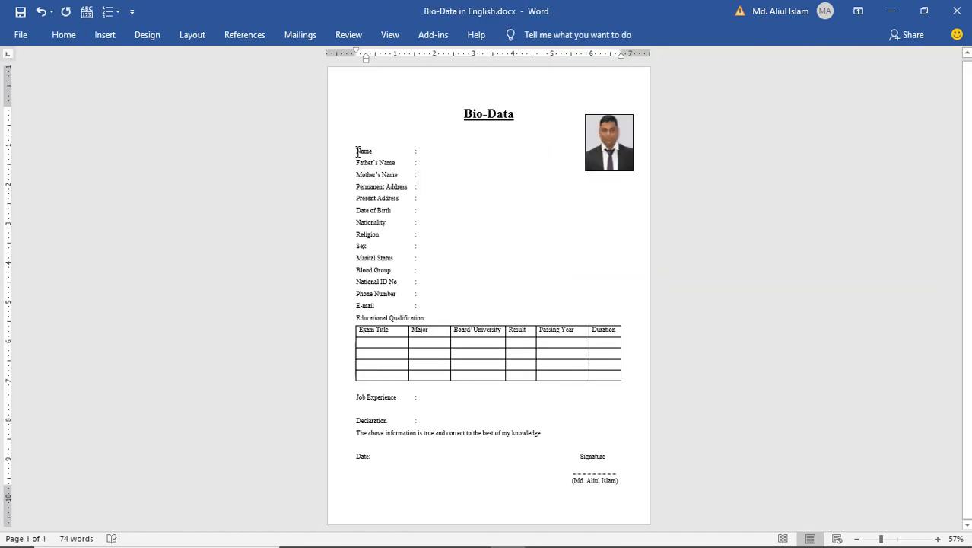
- Bold the labels Name through Educational Qualification, then Job Experience and Declaration
drag(356, 150, 429, 318)
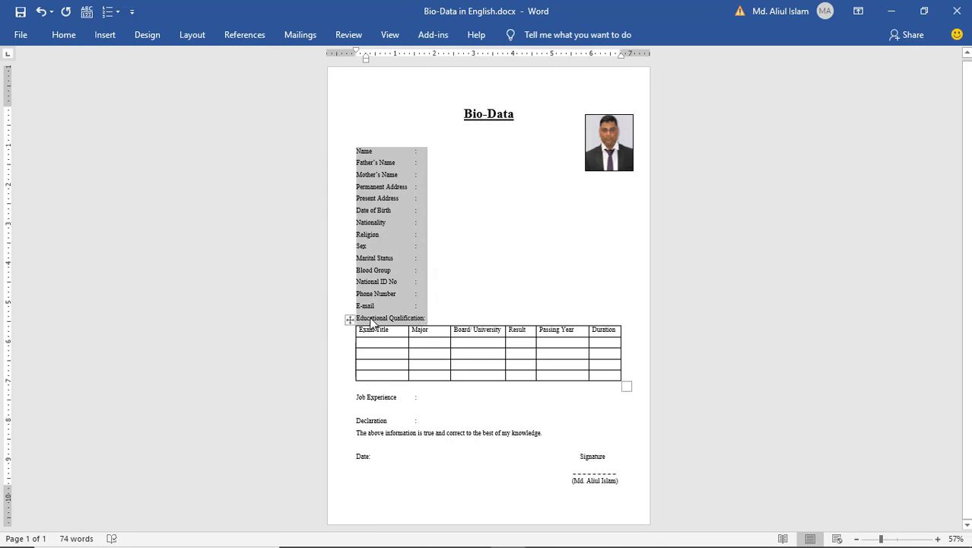
key(ctrl+b)
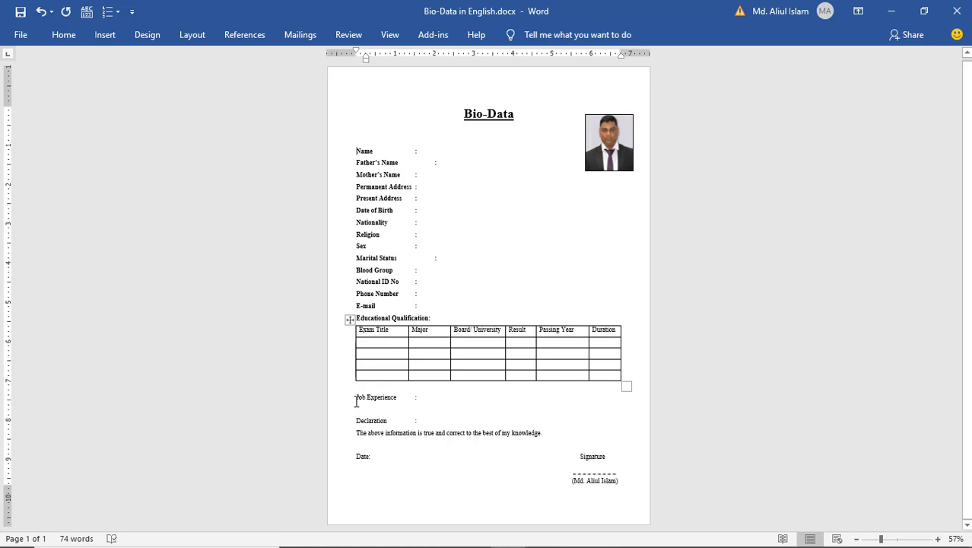
drag(356, 401, 421, 402)
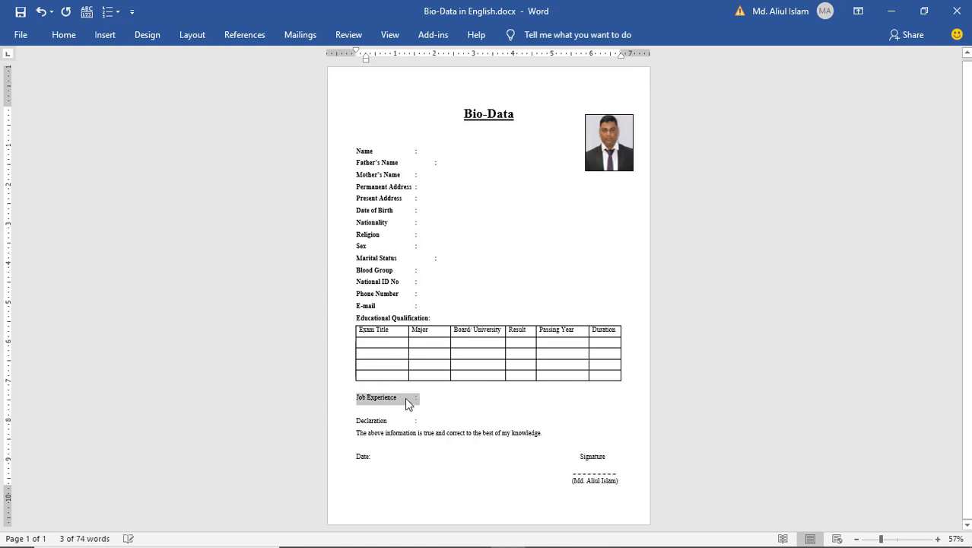
key(ctrl+b)
drag(356, 422, 422, 421)
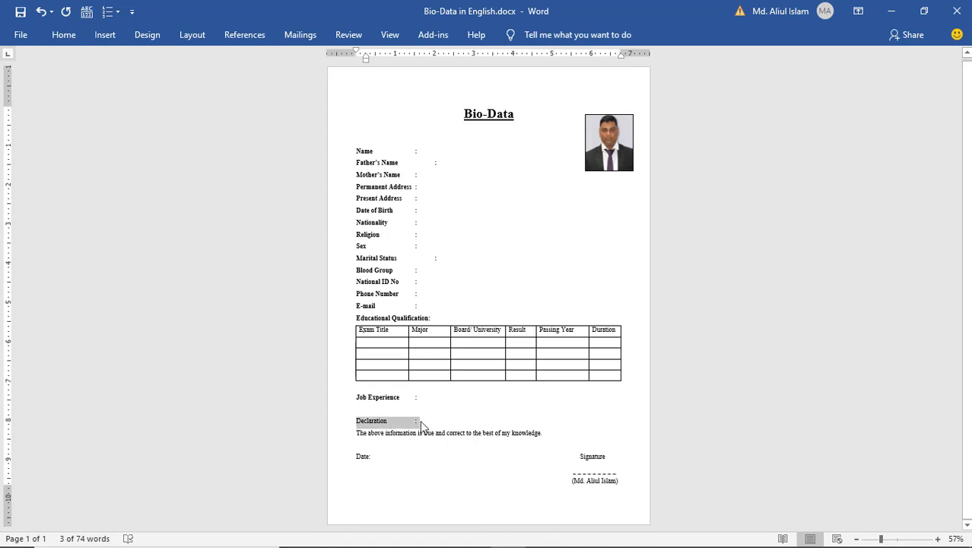
key(ctrl+b)
click(451, 410)
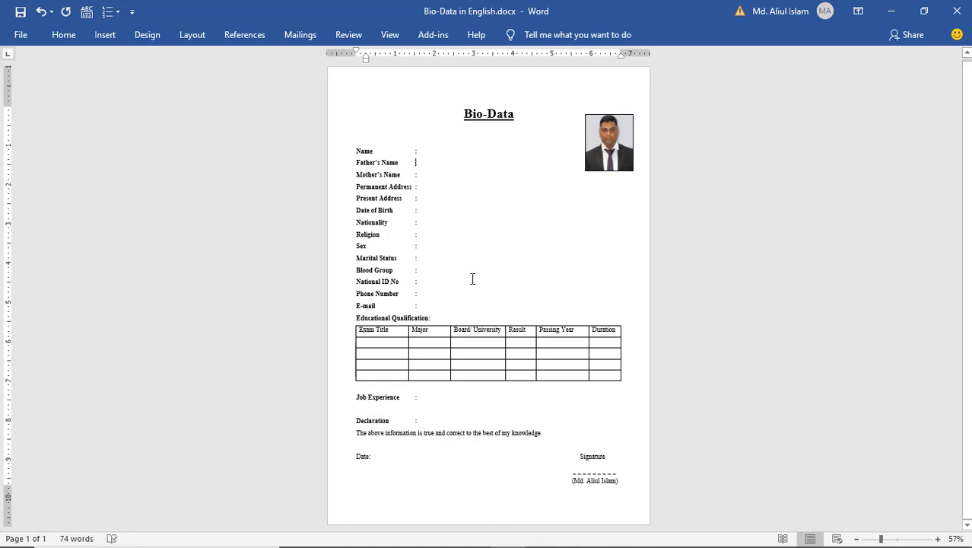